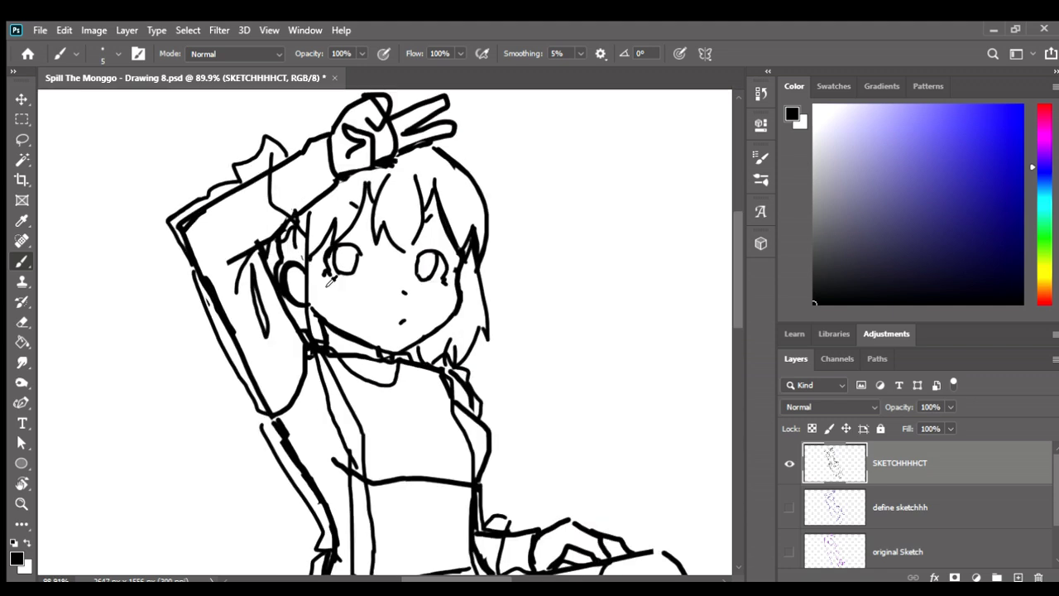
pyautogui.scroll(1, 383, 224)
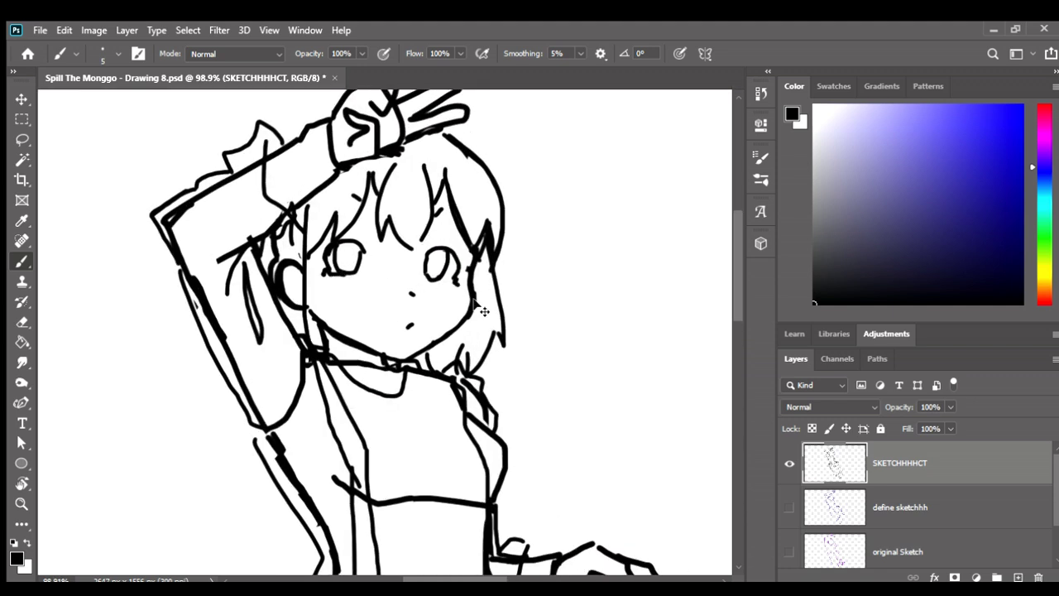
# Zoom around the sketch while toggling between the Eraser and Brush tools
pyautogui.scroll(-3, 478, 302)
pyautogui.scroll(-1, 478, 302)
pyautogui.scroll(3, 430, 315)
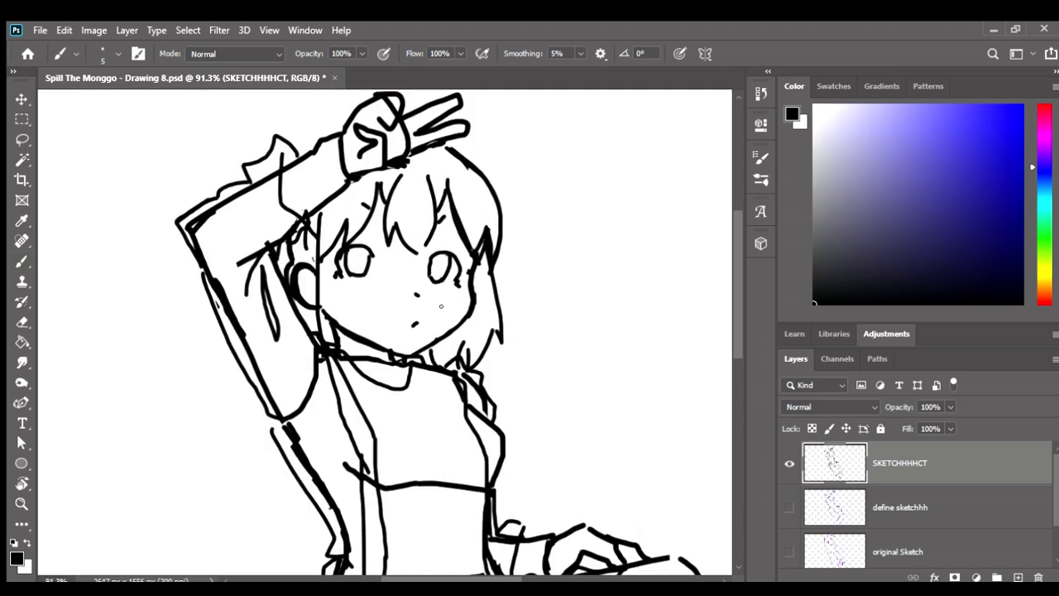
pyautogui.press('e')
pyautogui.press('b')
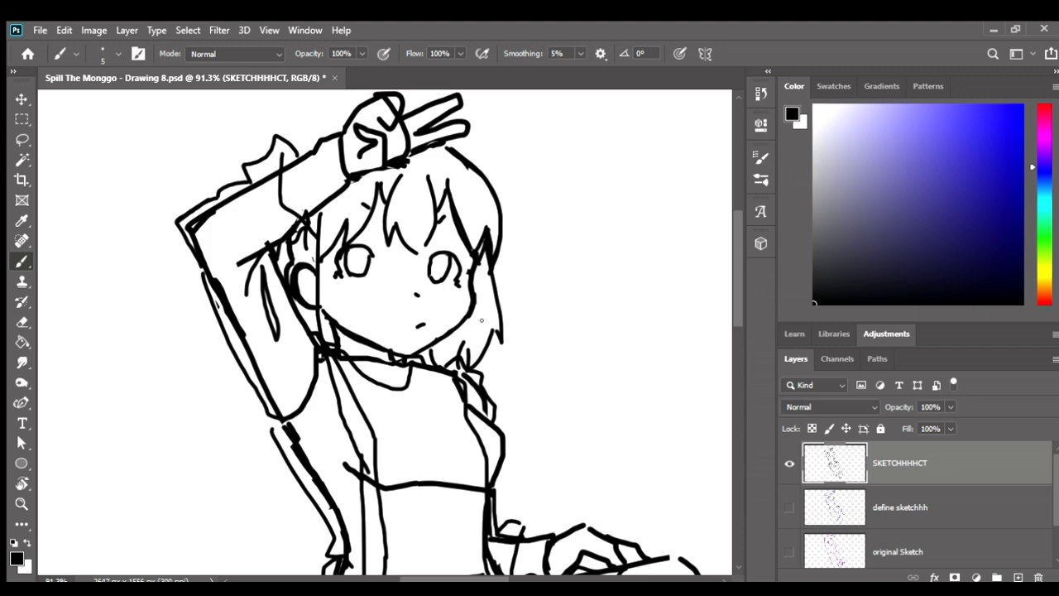
pyautogui.scroll(-2, 480, 321)
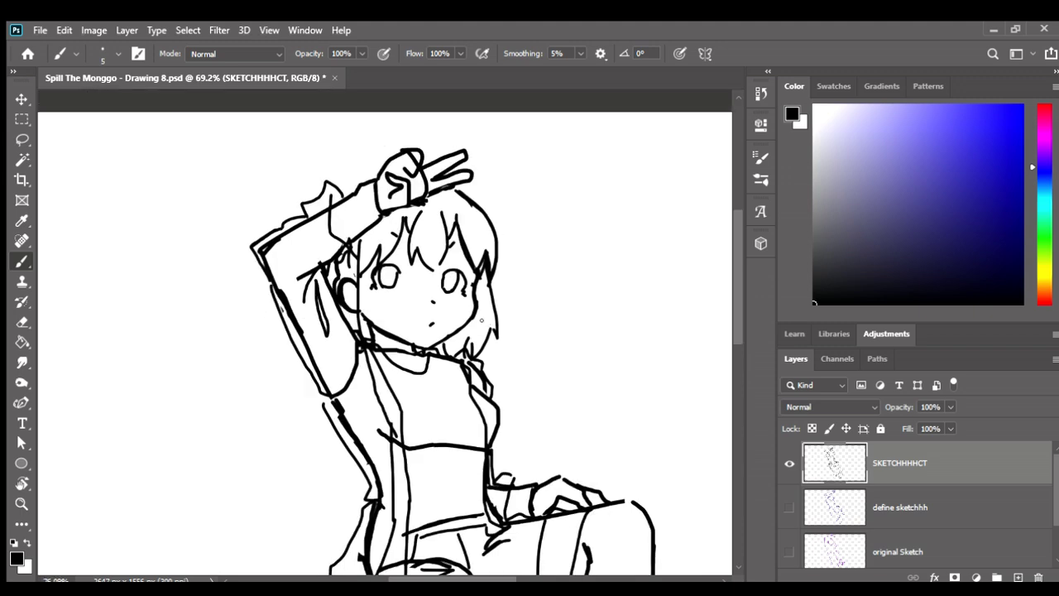
pyautogui.scroll(3, 481, 320)
pyautogui.scroll(1, 481, 312)
# Restore the SKETCHHH FACE layer and erase stray marks near the right eye on SKETCHHHHCT
pyautogui.hotkey('ctrl', 'z')
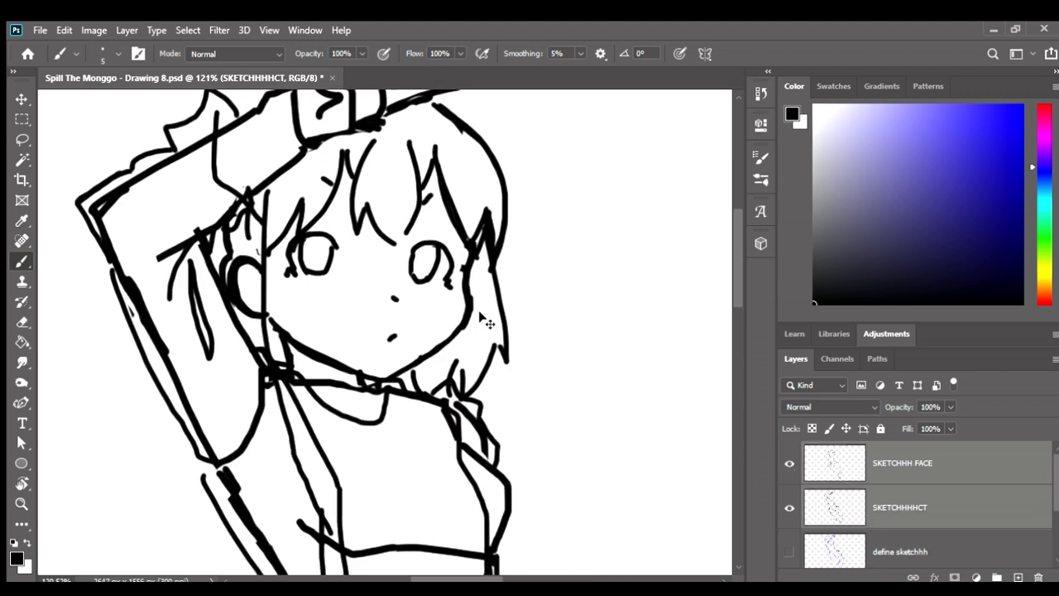
pyautogui.click(947, 460)
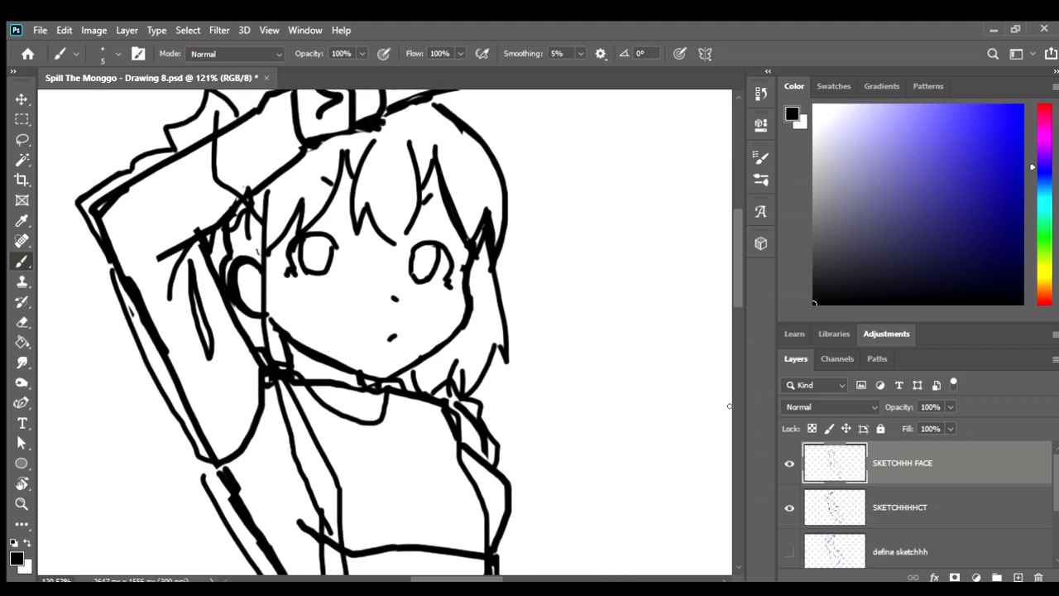
pyautogui.press('e')
pyautogui.hotkey('alt', '[')
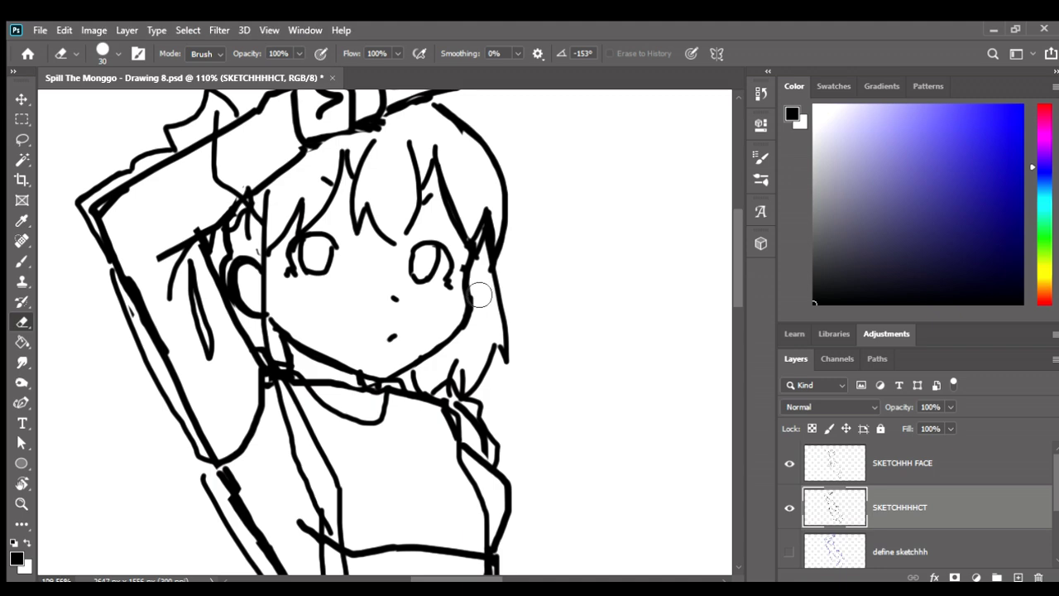
pyautogui.scroll(-1, 472, 289)
pyautogui.scroll(-1, 354, 291)
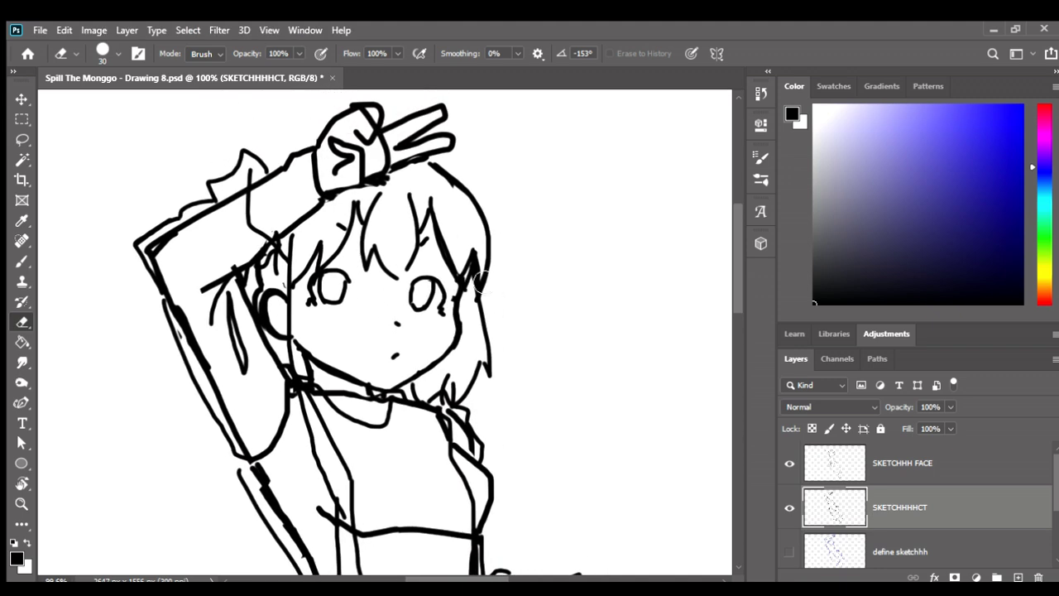
pyautogui.scroll(1, 470, 305)
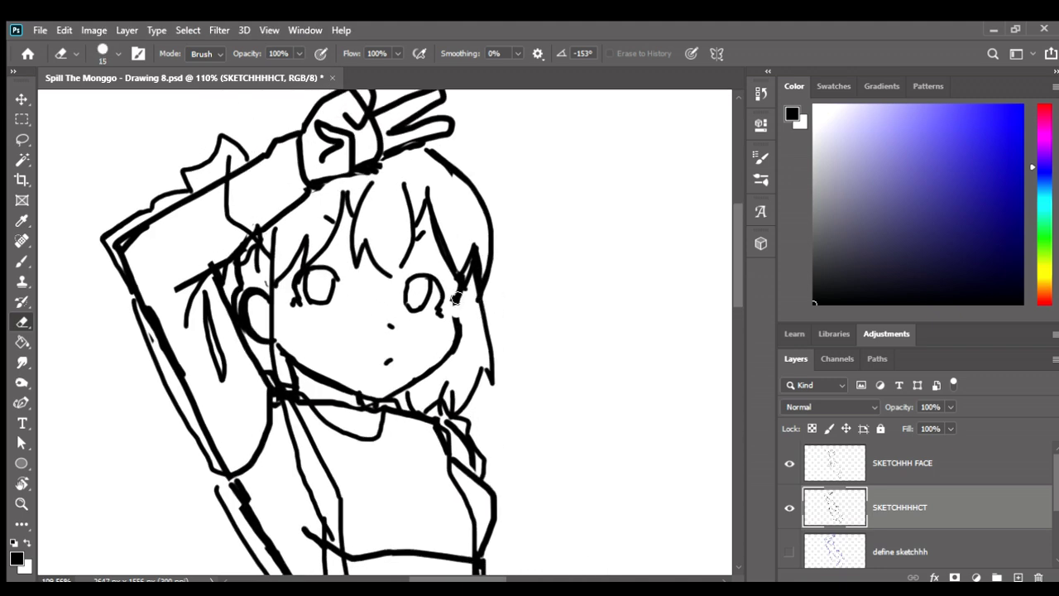
pyautogui.press('b')
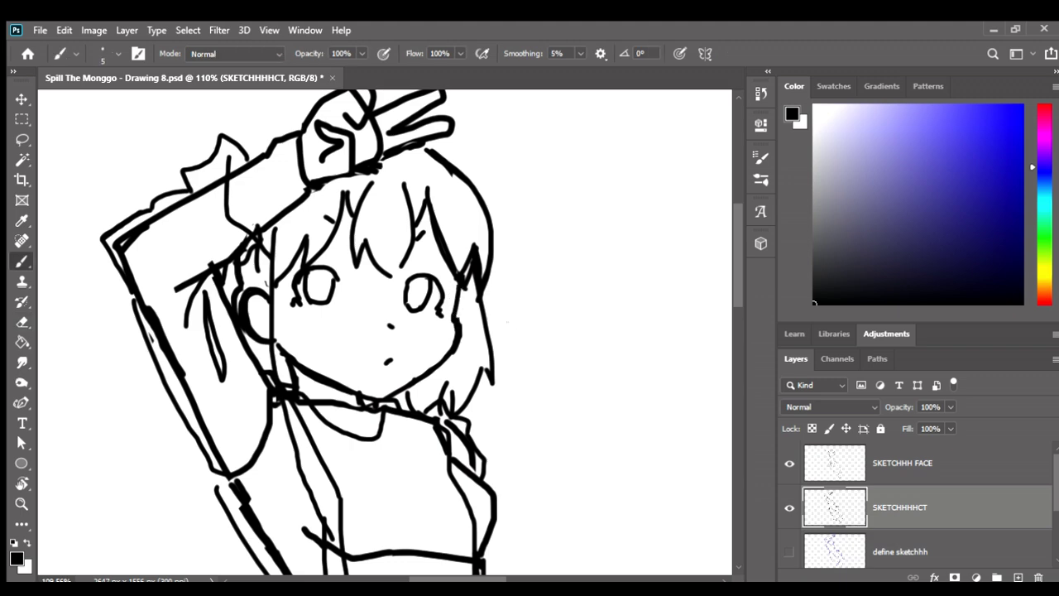
pyautogui.scroll(-2, 504, 331)
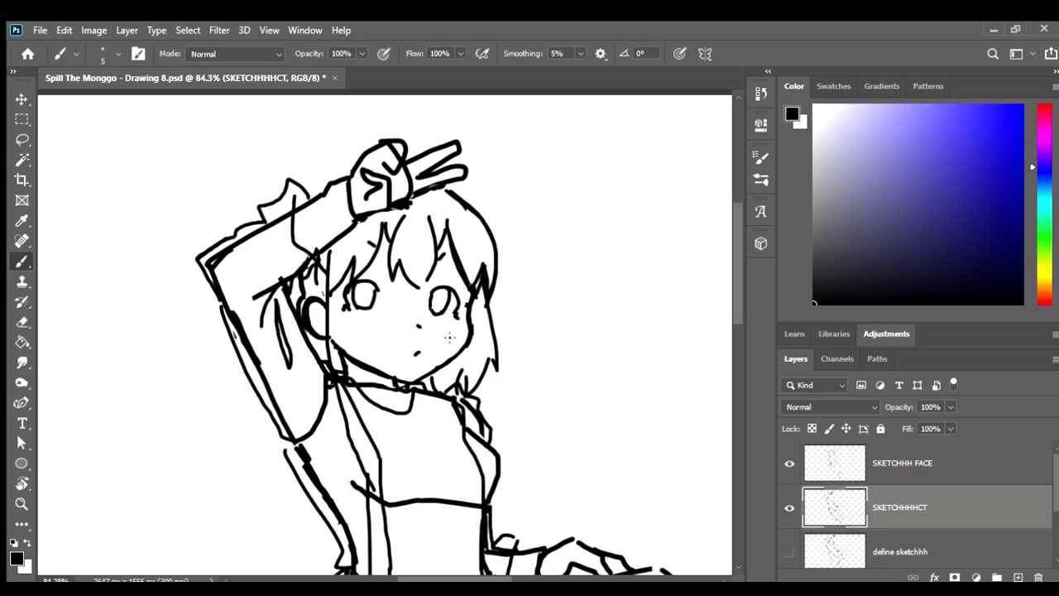
# Lasso the left eye on SKETCHHH FACE and reposition it slightly
pyautogui.press('l')
pyautogui.hotkey('alt', ']')
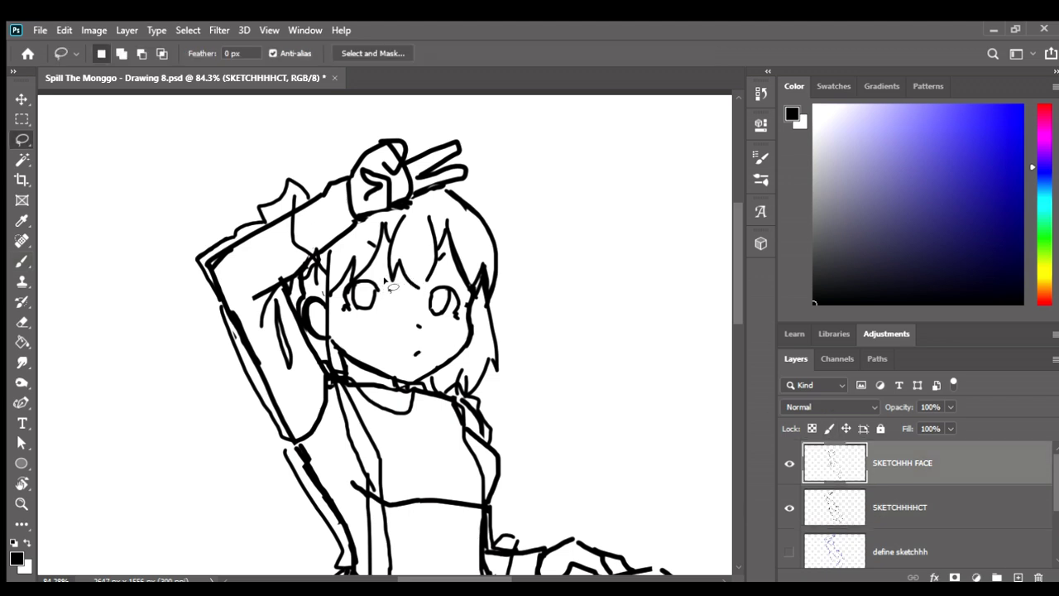
pyautogui.moveTo(387, 285)
pyautogui.mouseDown()
pyautogui.moveTo(384, 314)
pyautogui.moveTo(385, 281)
pyautogui.mouseUp()
pyautogui.press('v')
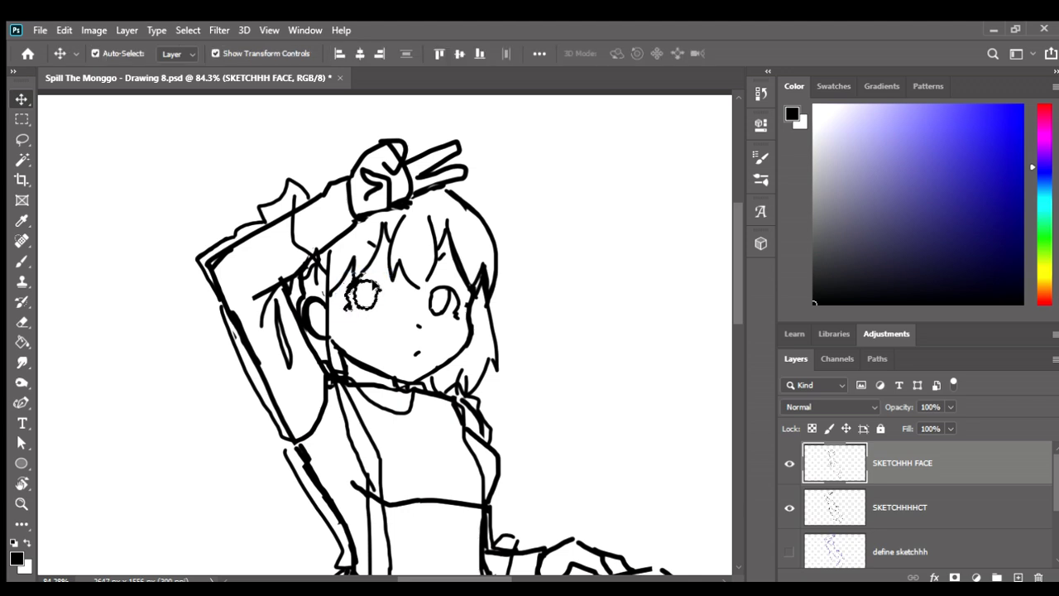
pyautogui.hotkey('ctrl', 'd')
pyautogui.press('b')
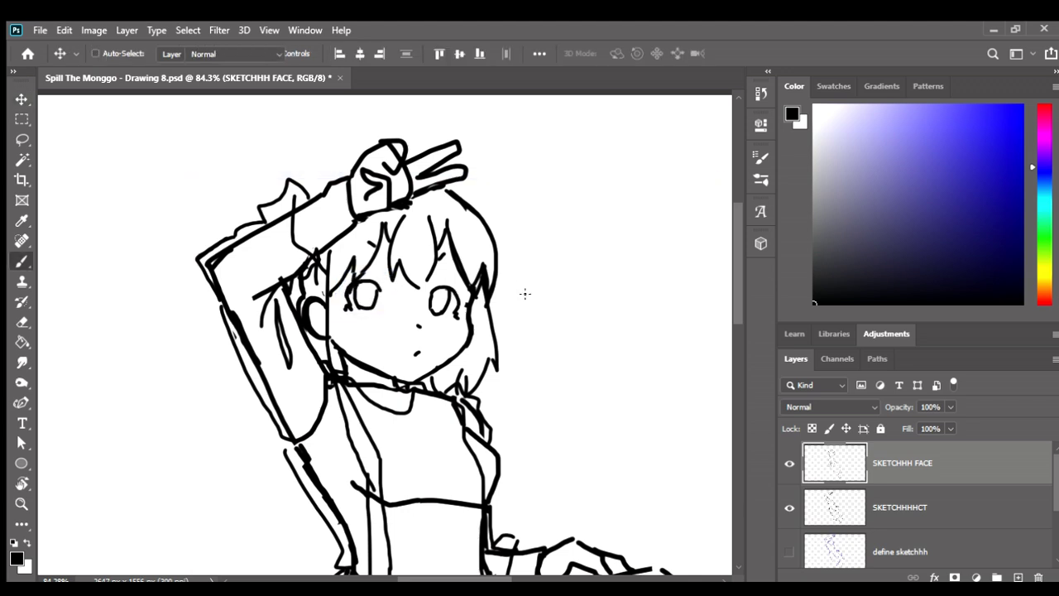
pyautogui.keyDown('alt'); pyautogui.scroll(-3, 457, 389); pyautogui.keyUp('alt')
# Flip both sketch layers horizontally to check proportions, then undo the flip
pyautogui.moveTo(499, 383); pyautogui.dragTo(468, 298)
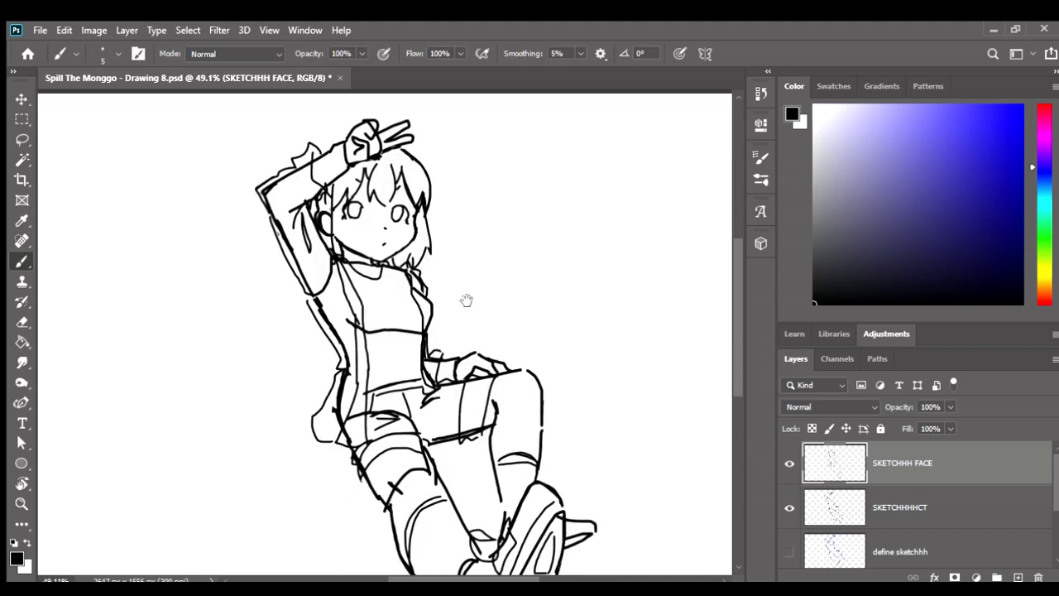
pyautogui.moveTo(506, 417); pyautogui.dragTo(494, 394)
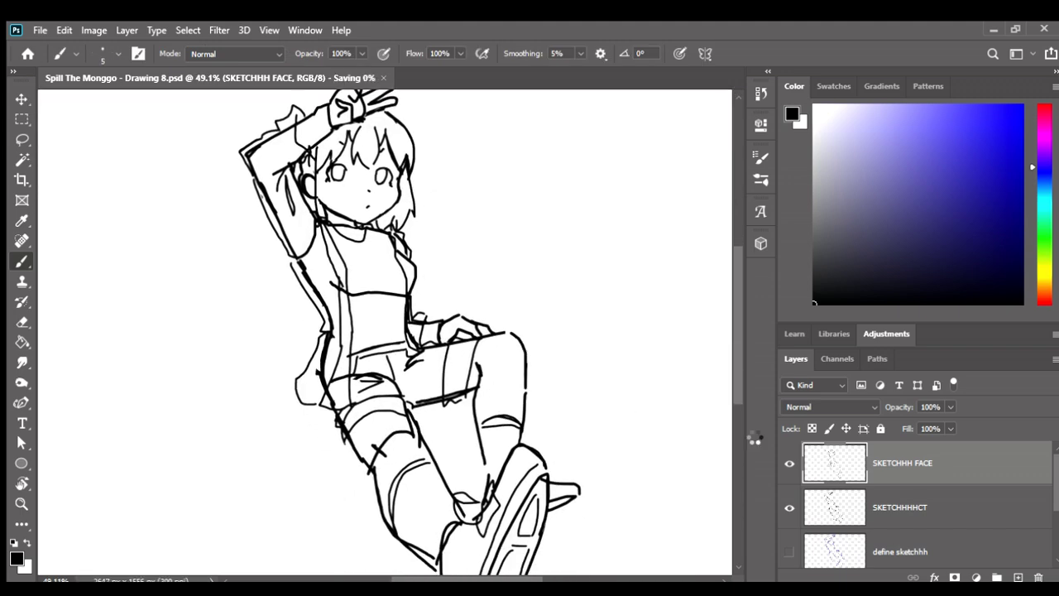
pyautogui.keyDown('ctrl'); pyautogui.click(885, 466); pyautogui.keyUp('ctrl')
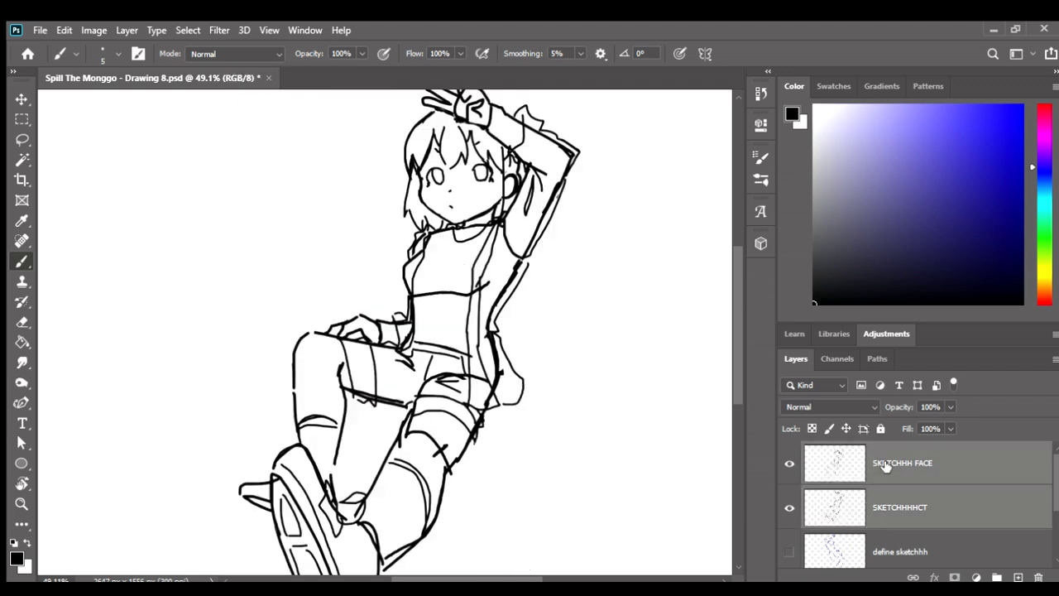
pyautogui.hotkey('ctrl', 'shift', 'h')
pyautogui.moveTo(579, 307); pyautogui.dragTo(525, 284)
pyautogui.keyDown('alt'); pyautogui.scroll(-3, 521, 284); pyautogui.keyUp('alt')
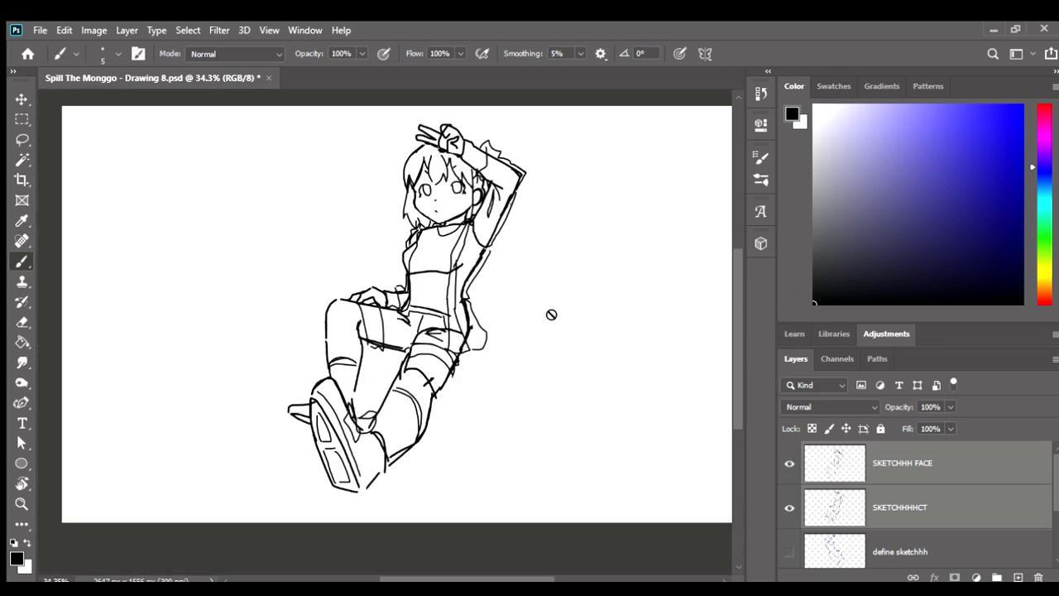
pyautogui.hotkey('ctrl', 'z')
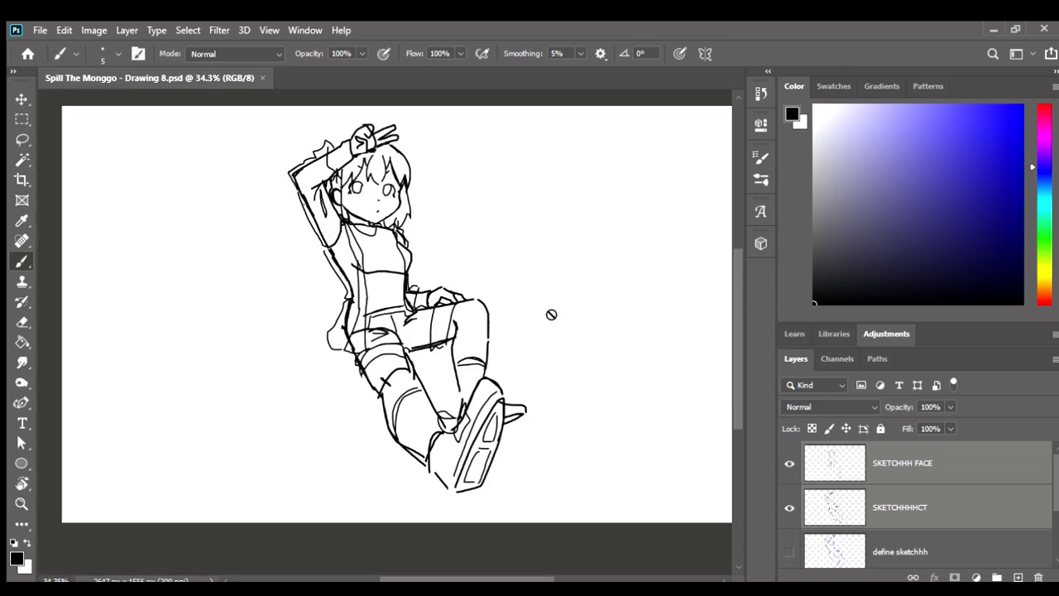
# Save the document and merge SKETCHHH FACE down into SKETCHHHHCT
pyautogui.click(924, 470)
pyautogui.keyDown('alt'); pyautogui.scroll(3, 416, 236); pyautogui.keyUp('alt')
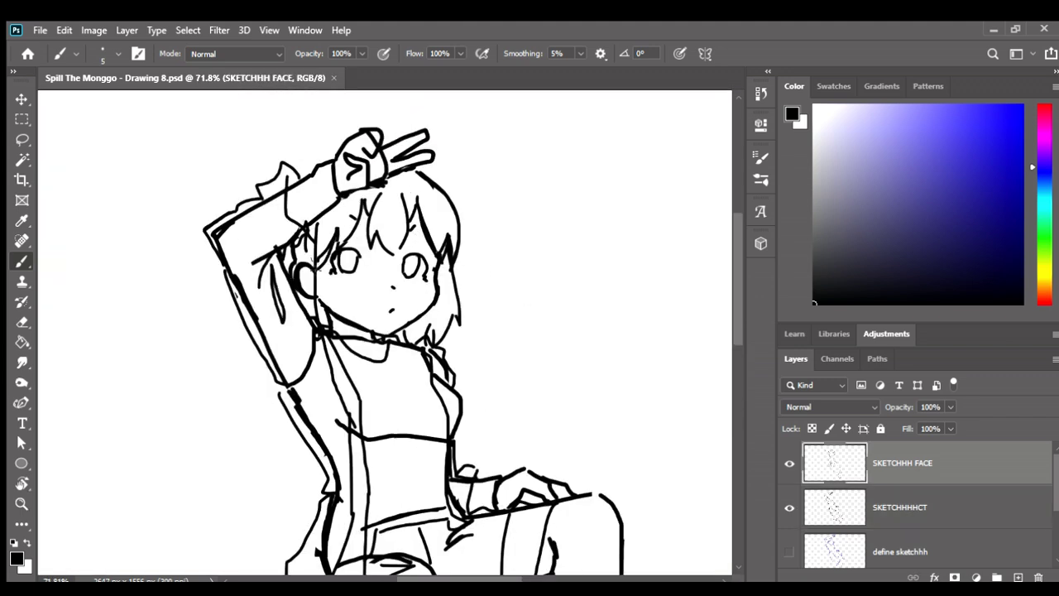
pyautogui.keyDown('alt'); pyautogui.scroll(-2, 528, 248); pyautogui.keyUp('alt')
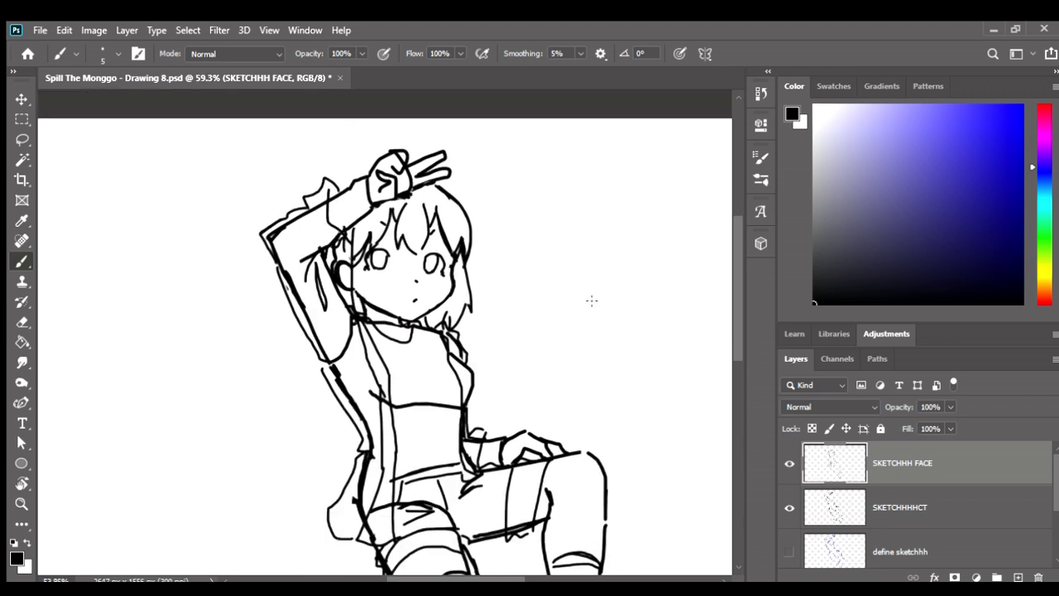
pyautogui.keyDown('alt'); pyautogui.scroll(-1, 591, 301); pyautogui.keyUp('alt')
pyautogui.hotkey('ctrl', 's')
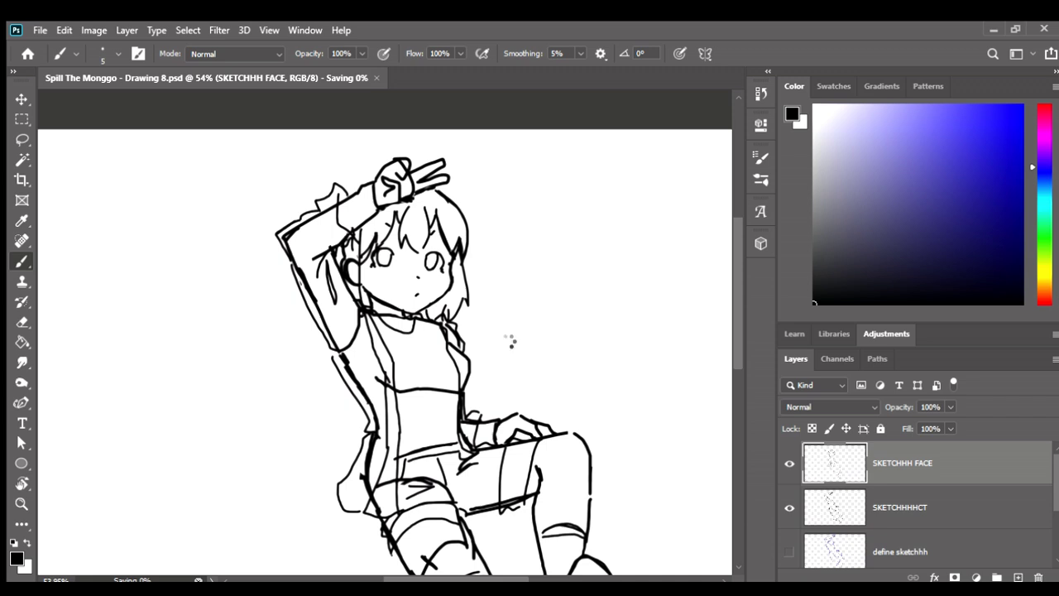
pyautogui.hotkey('ctrl', 'e')
# Recolour the SKETCHHHHCT lines purple using a clipped, purple-filled layer merged down
pyautogui.keyDown('alt'); pyautogui.scroll(-2, 503, 311); pyautogui.keyUp('alt')
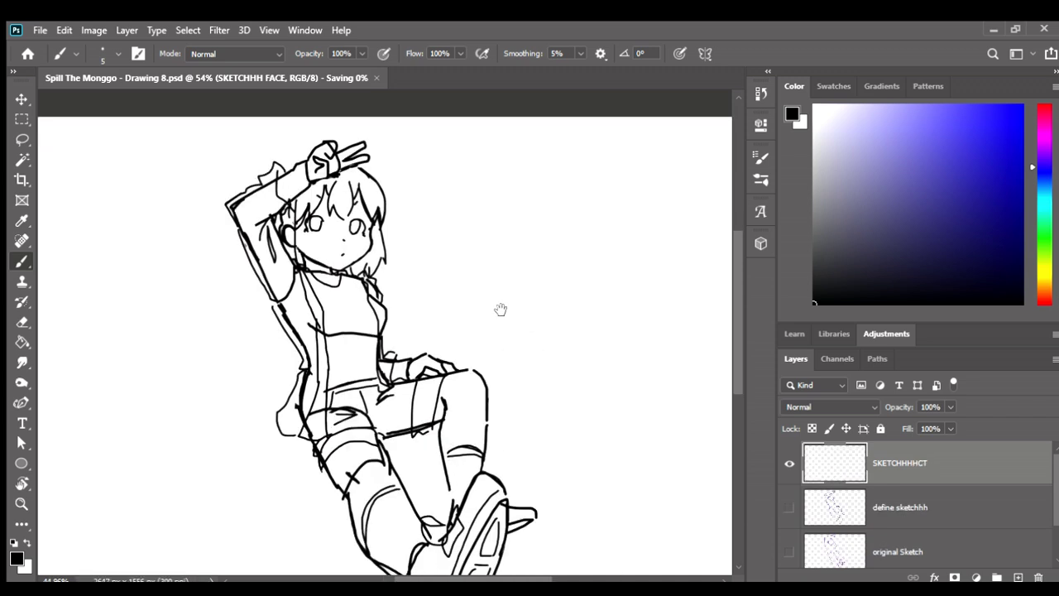
pyautogui.moveTo(1028, 159); pyautogui.dragTo(1034, 144)
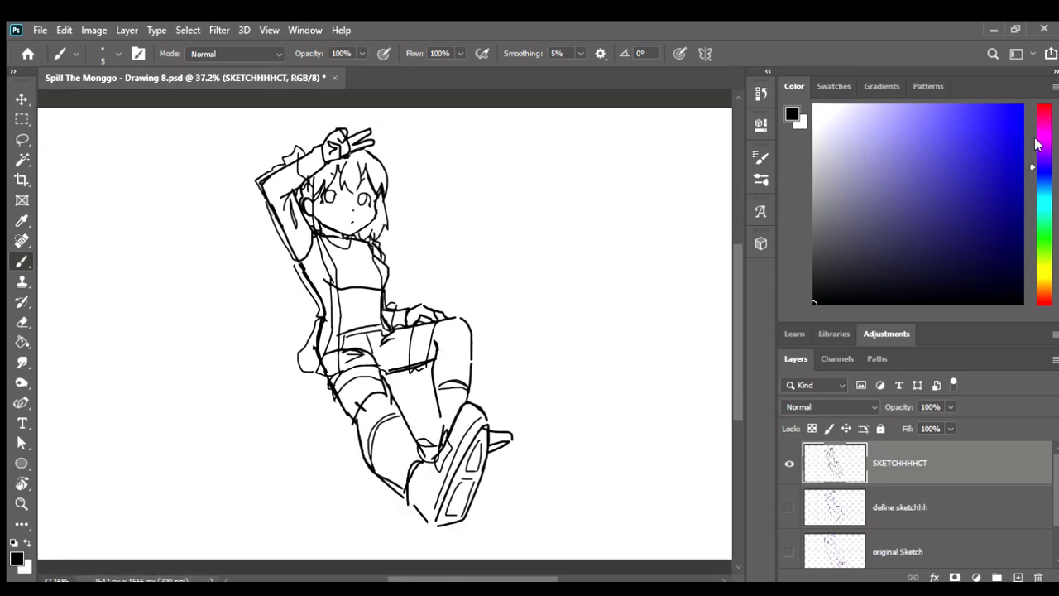
pyautogui.click(924, 182)
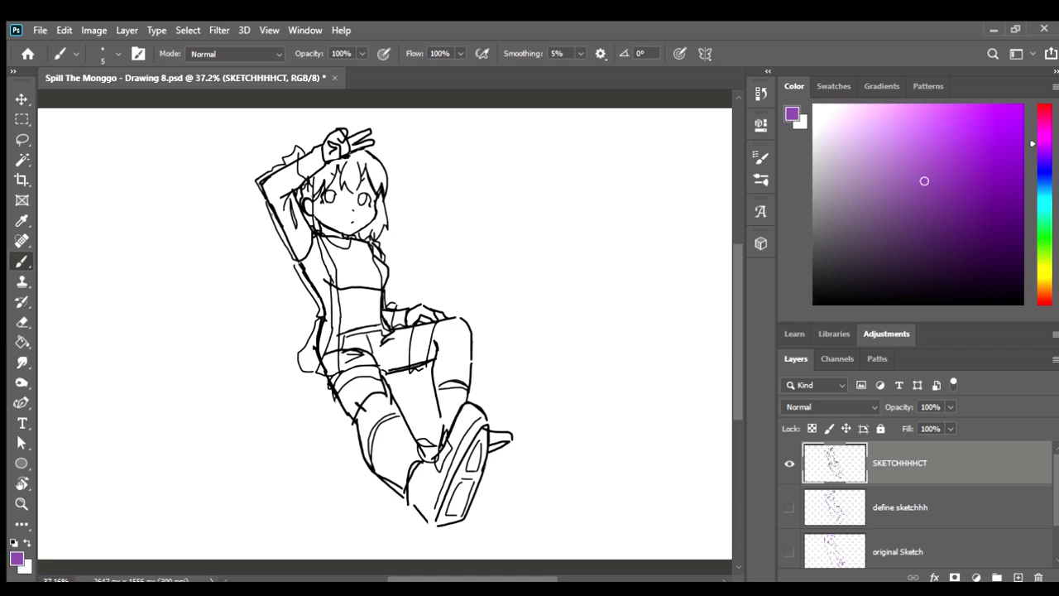
pyautogui.press('g')
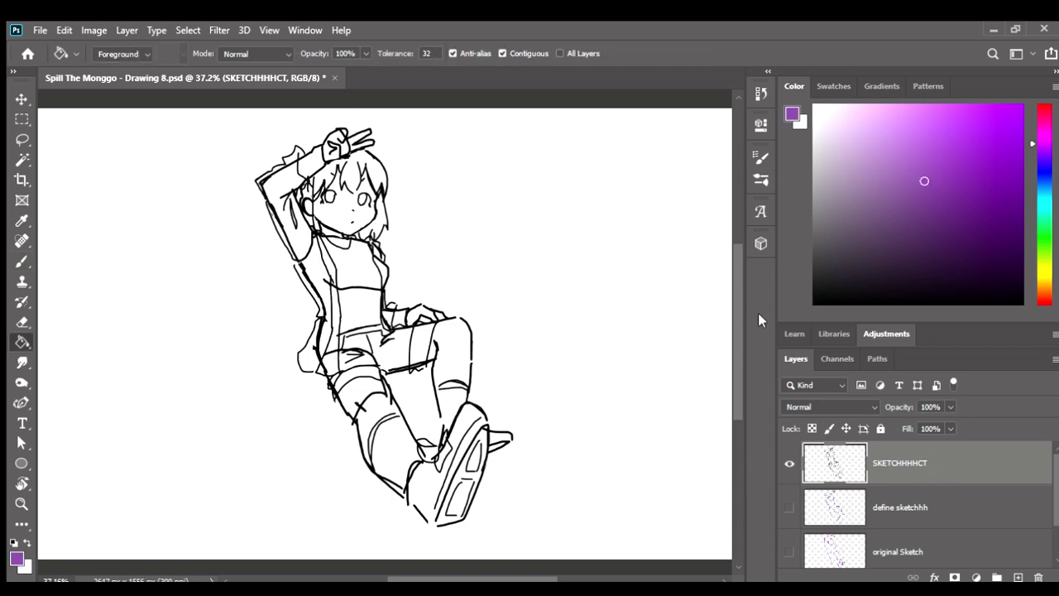
pyautogui.click(1018, 576)
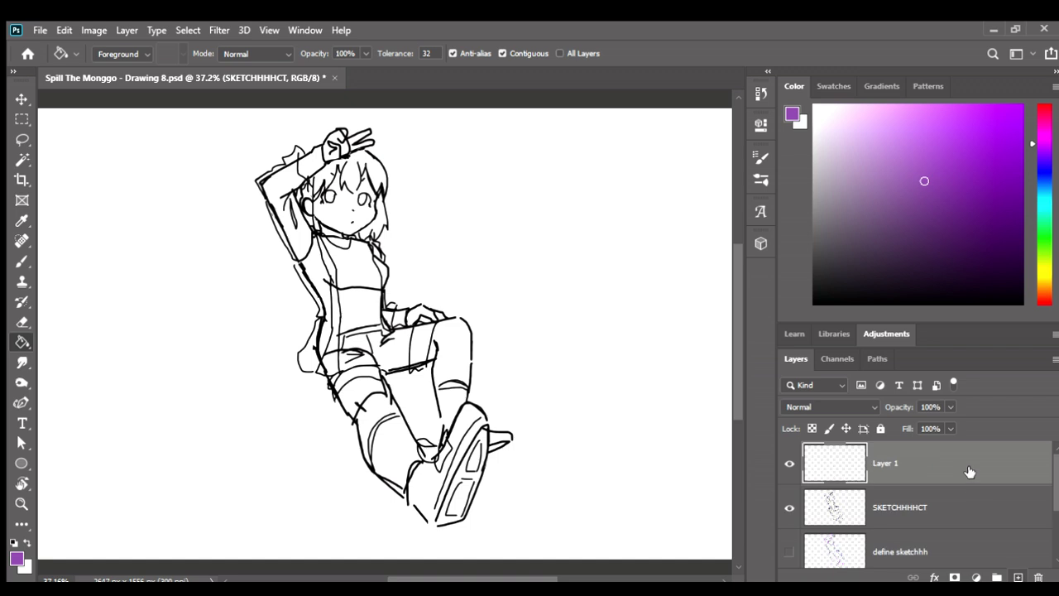
pyautogui.hotkey('ctrl', 'alt', 'g')
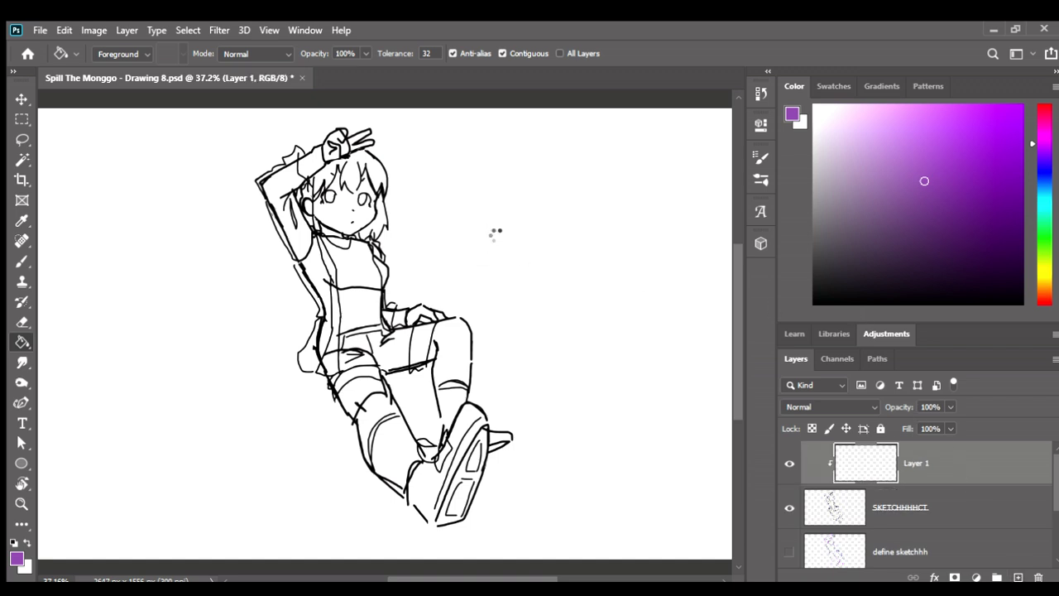
pyautogui.hotkey('alt', 'BackSpace')
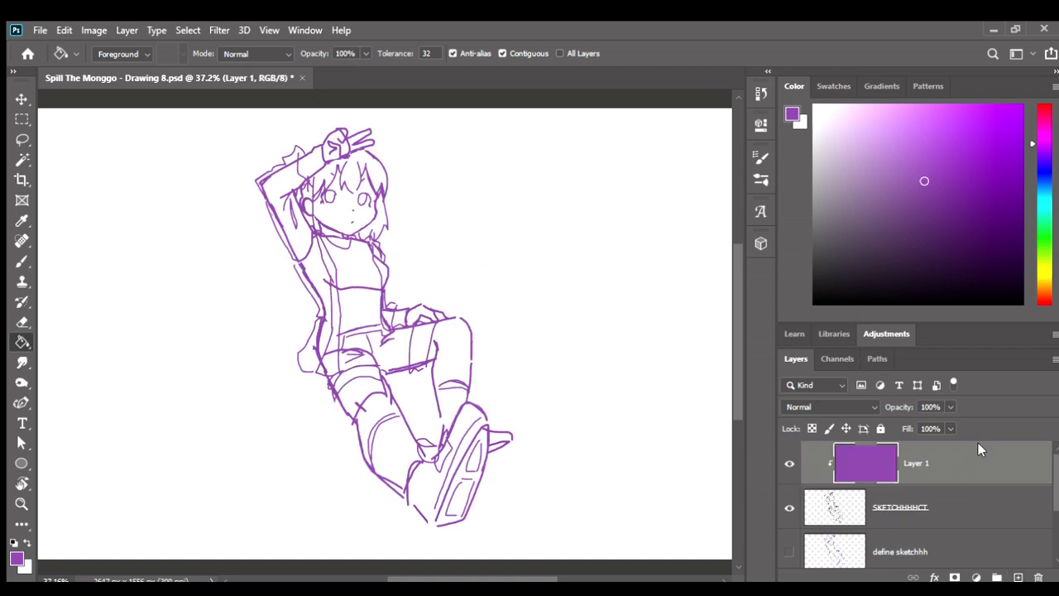
pyautogui.hotkey('ctrl', 'e')
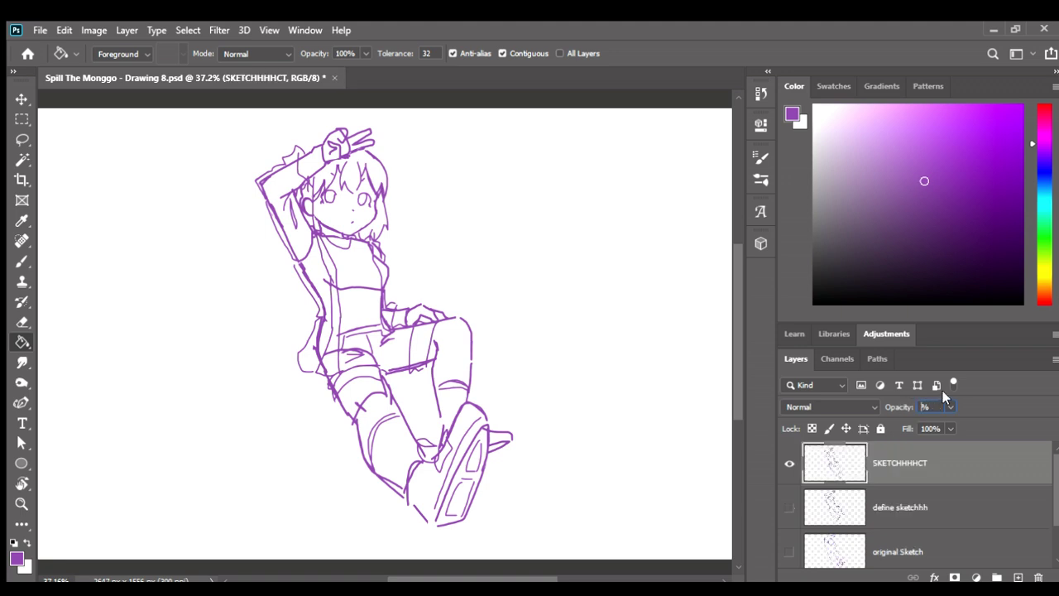
# Set the sketch layer to 70% opacity and add an empty Layer 1 above it
pyautogui.write('70')
pyautogui.press('Return')
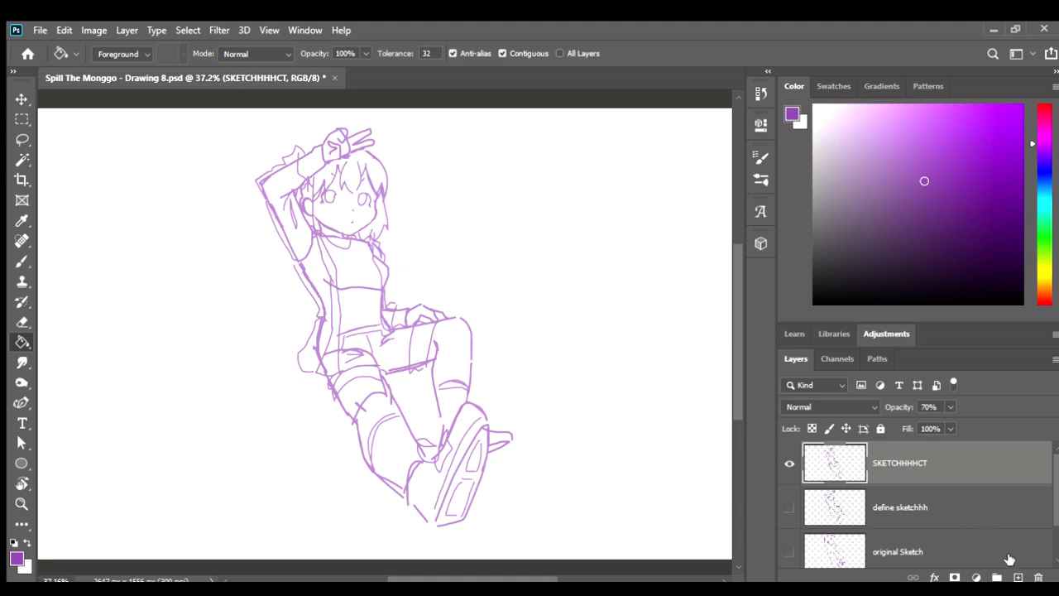
pyautogui.click(1021, 577)
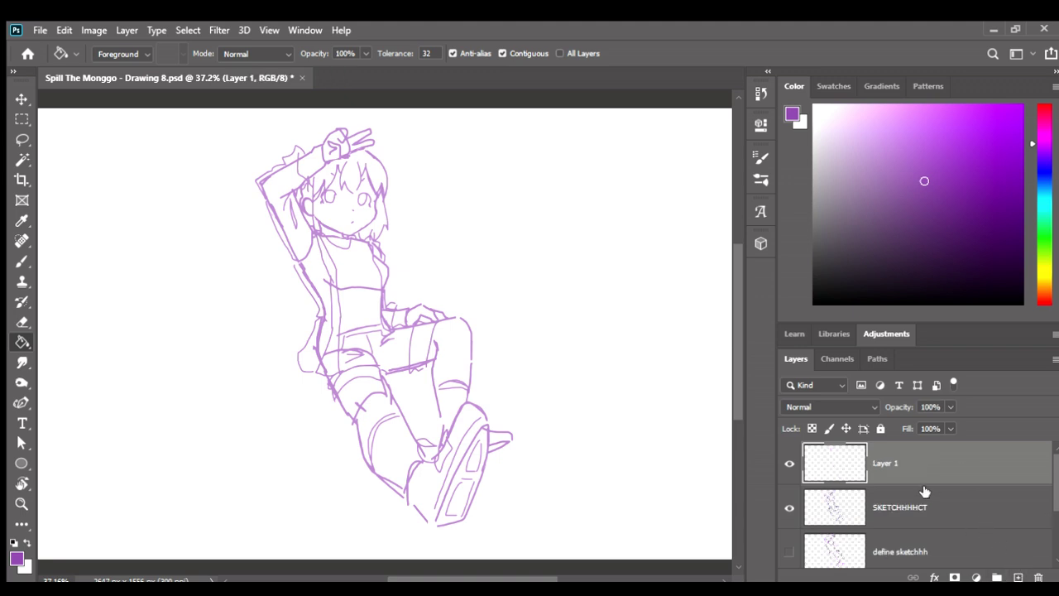
# Set a black brush, save, and zoom in on the girl's face
pyautogui.press('d')
pyautogui.press('b')
pyautogui.hotkey('ctrl', 's')
pyautogui.scroll(1, 372, 274)
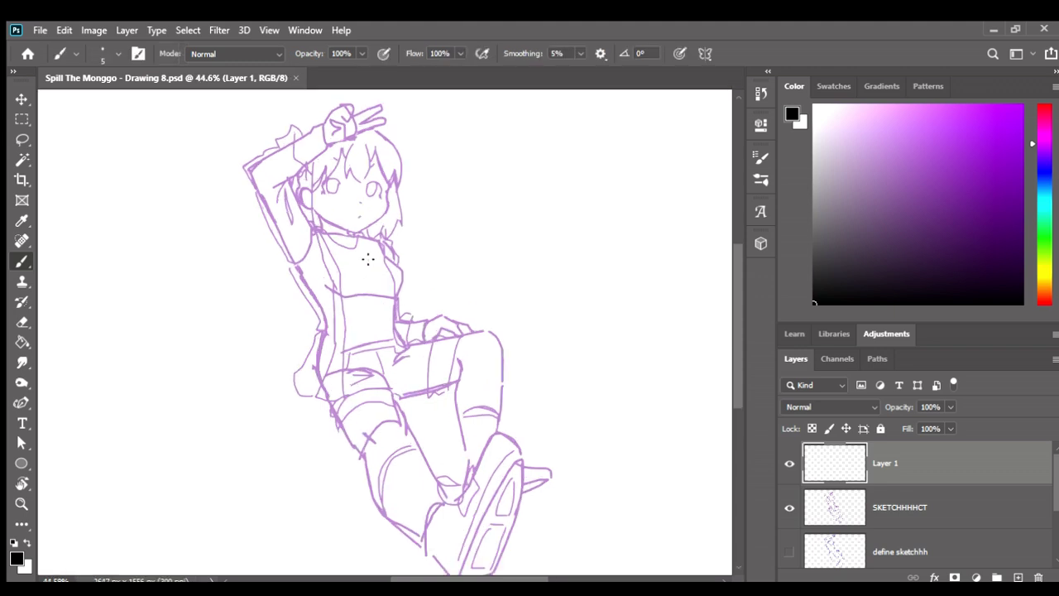
pyautogui.scroll(1, 366, 240)
pyautogui.scroll(1, 293, 212)
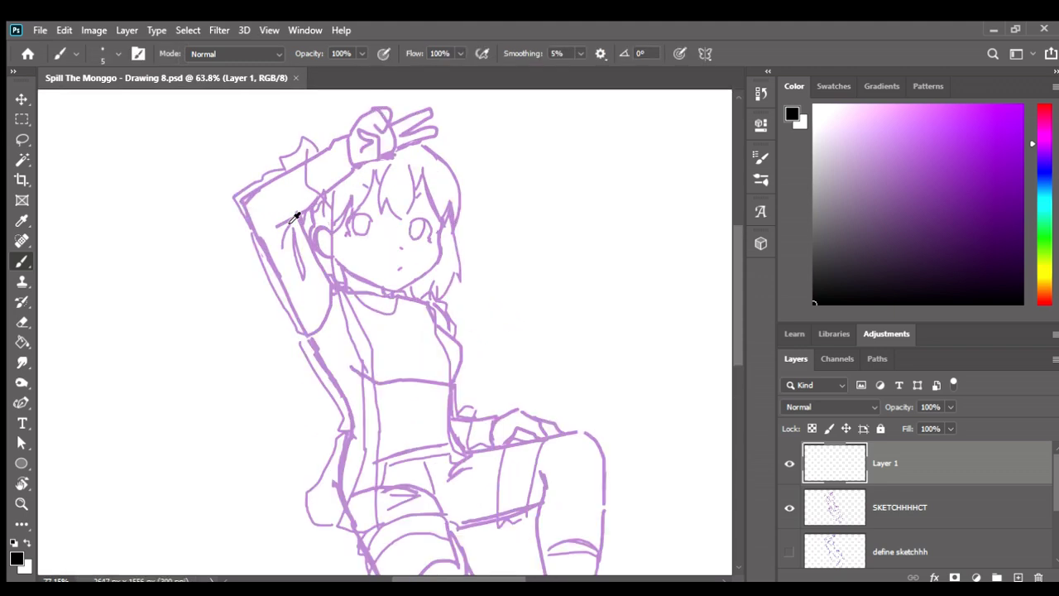
pyautogui.scroll(1, 329, 253)
pyautogui.moveTo(329, 253); pyautogui.dragTo(387, 311)
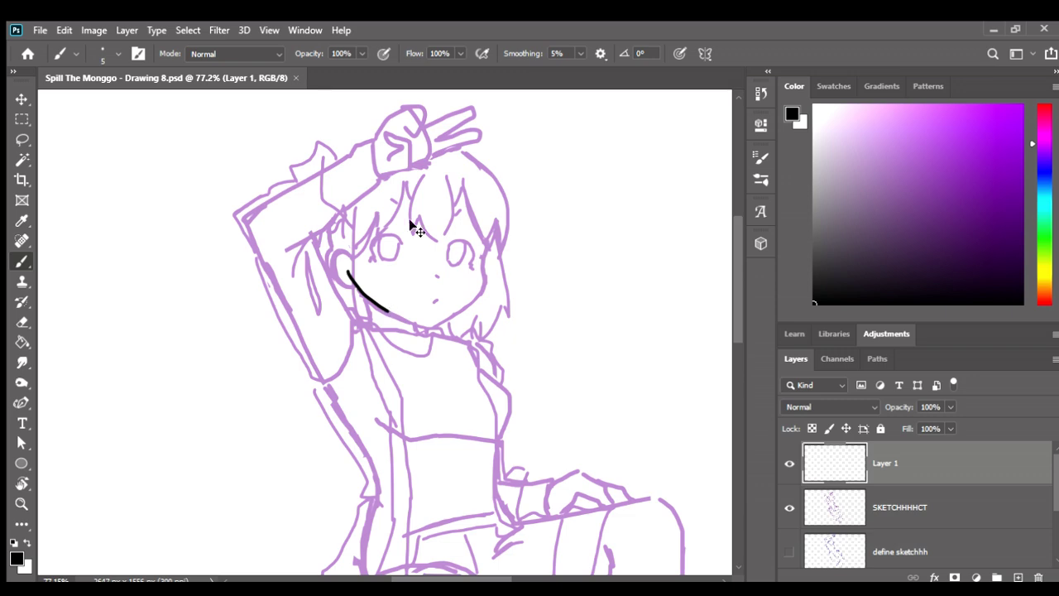
pyautogui.hotkey('ctrl', 'z')
pyautogui.scroll(2, 315, 332)
# Ink the left jawline in black, redrawing it several times until it fits
pyautogui.moveTo(295, 325); pyautogui.dragTo(389, 384)
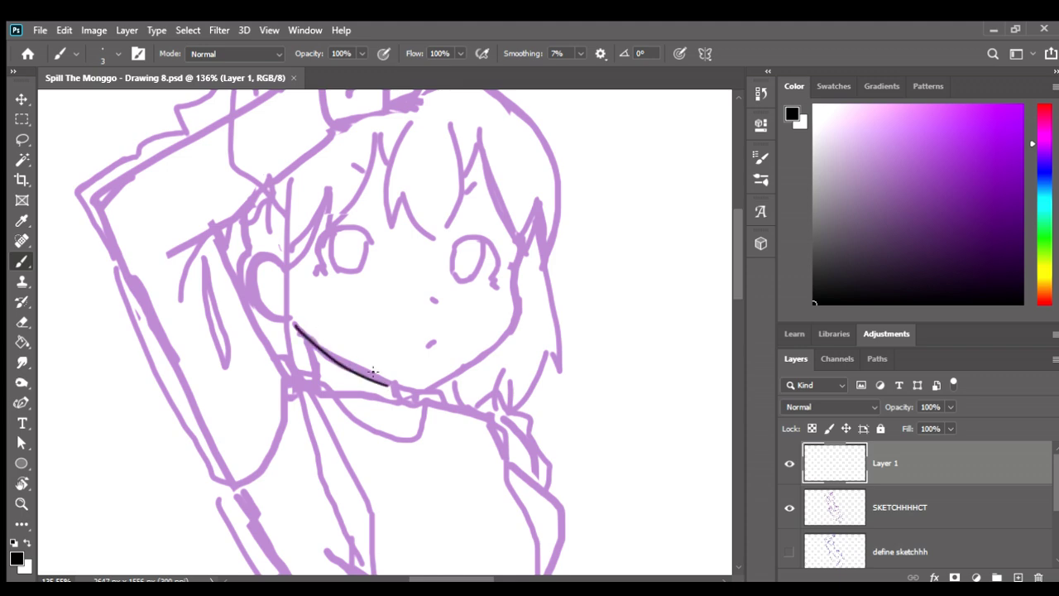
pyautogui.hotkey('ctrl', 'z')
pyautogui.moveTo(298, 331); pyautogui.dragTo(390, 377)
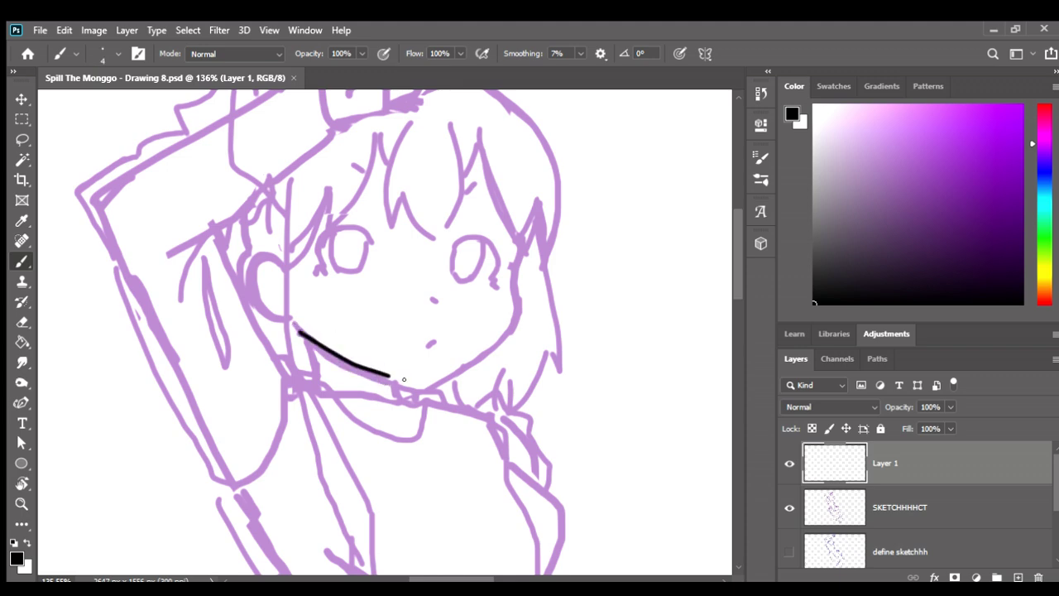
pyautogui.hotkey('ctrl', 'z')
pyautogui.moveTo(308, 332); pyautogui.dragTo(404, 384)
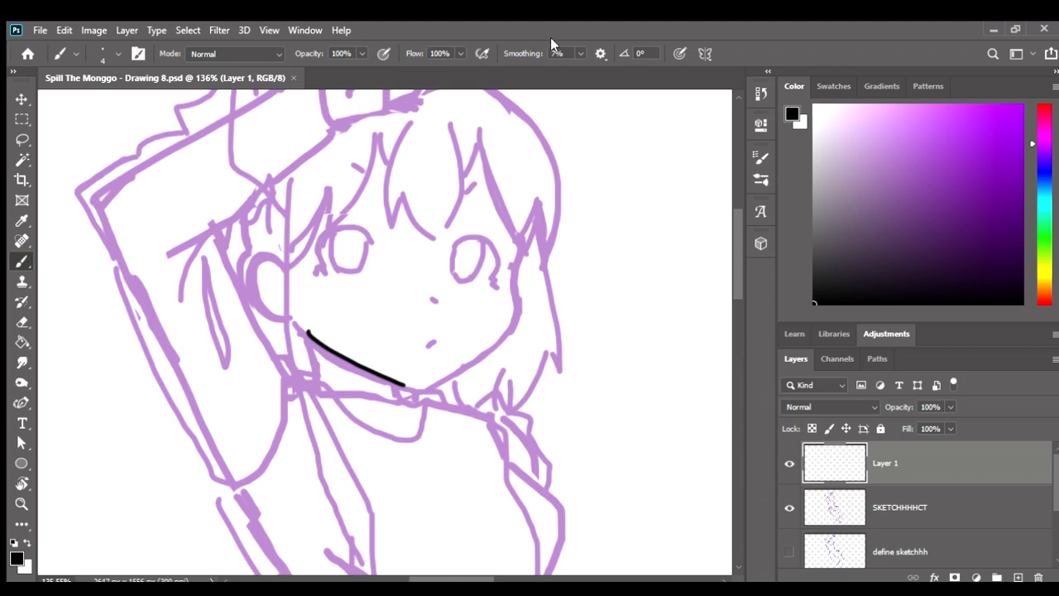
pyautogui.hotkey('ctrl', 'z')
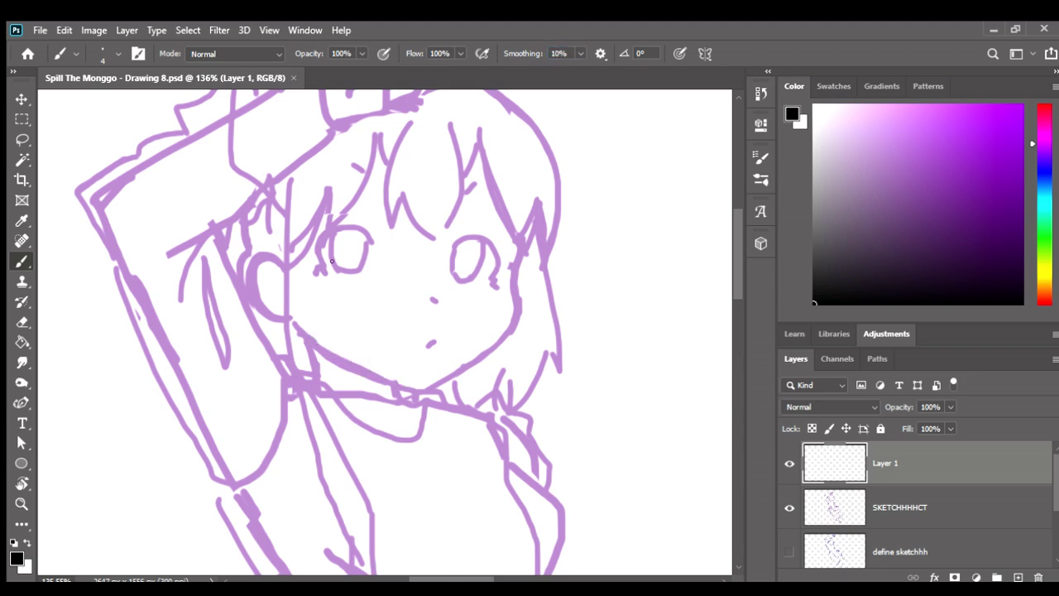
pyautogui.moveTo(302, 338); pyautogui.dragTo(412, 400)
pyautogui.hotkey('ctrl', 'z')
pyautogui.moveTo(307, 339); pyautogui.dragTo(410, 390)
pyautogui.hotkey('ctrl', 'z')
pyautogui.moveTo(312, 343); pyautogui.dragTo(403, 387)
pyautogui.moveTo(349, 366); pyautogui.dragTo(406, 390)
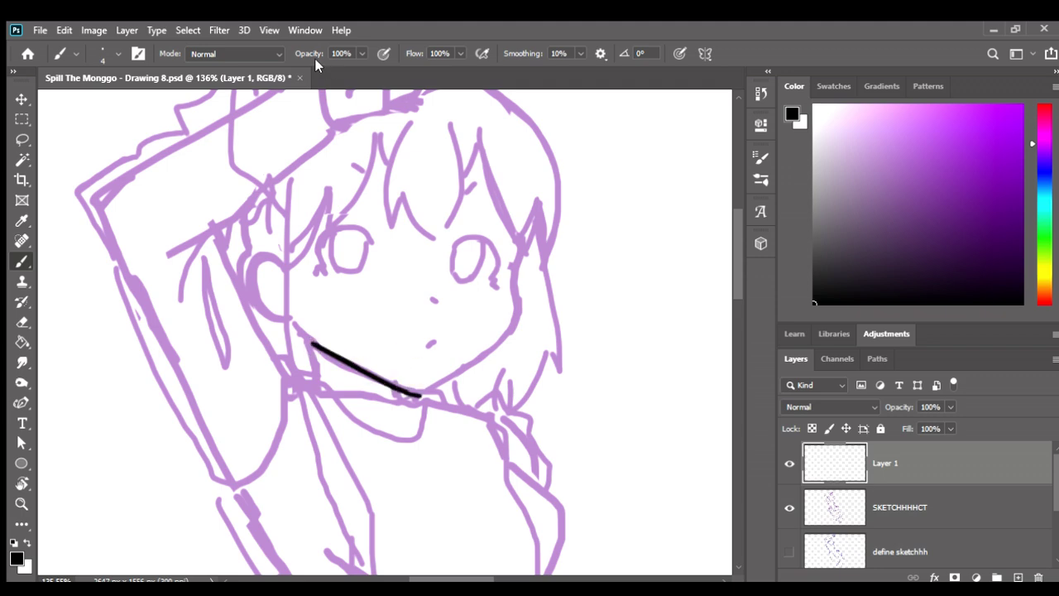
# Ink the right cheek line and the right jawline down to the chin
pyautogui.scroll(1, 511, 282)
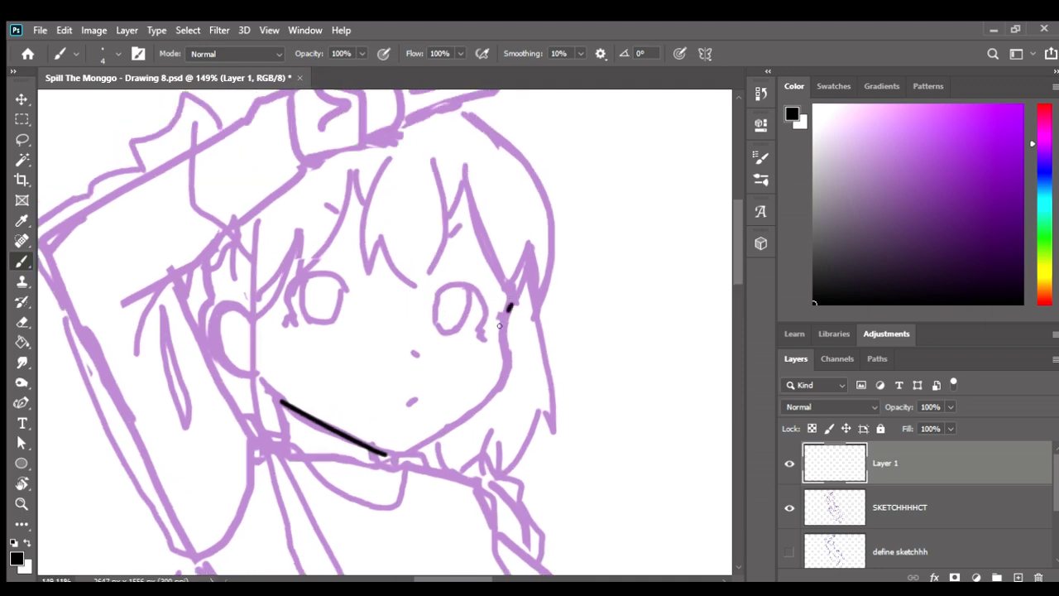
pyautogui.moveTo(500, 327); pyautogui.dragTo(514, 299)
pyautogui.moveTo(502, 370); pyautogui.dragTo(430, 421)
pyautogui.hotkey('ctrl', 'z')
pyautogui.moveTo(502, 377); pyautogui.dragTo(408, 446)
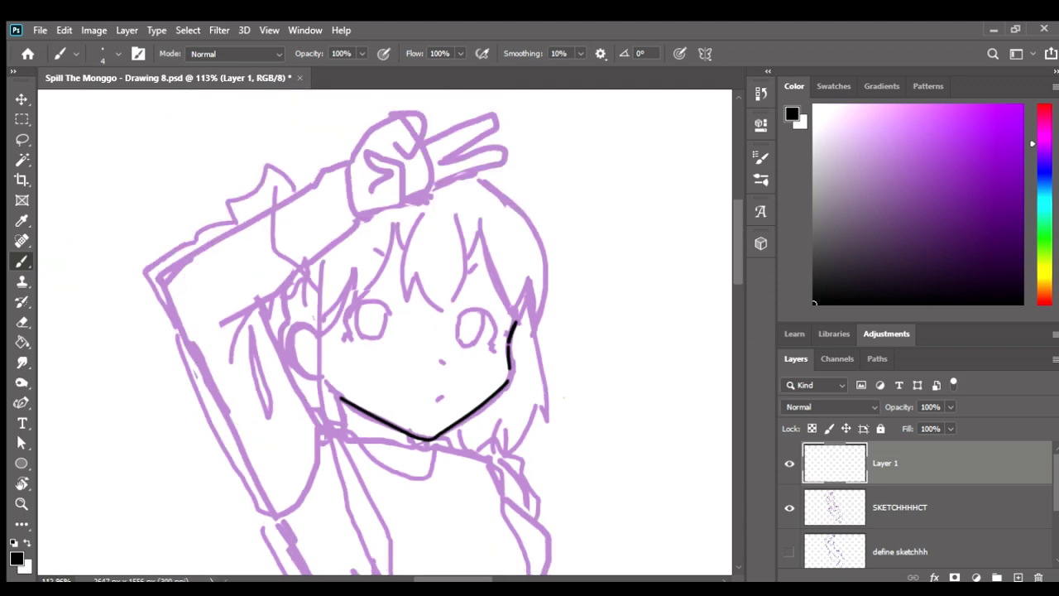
# Nudge the jaw lineart right, shift it slightly left into place, and save
pyautogui.scroll(-2, 527, 388)
pyautogui.press('v')
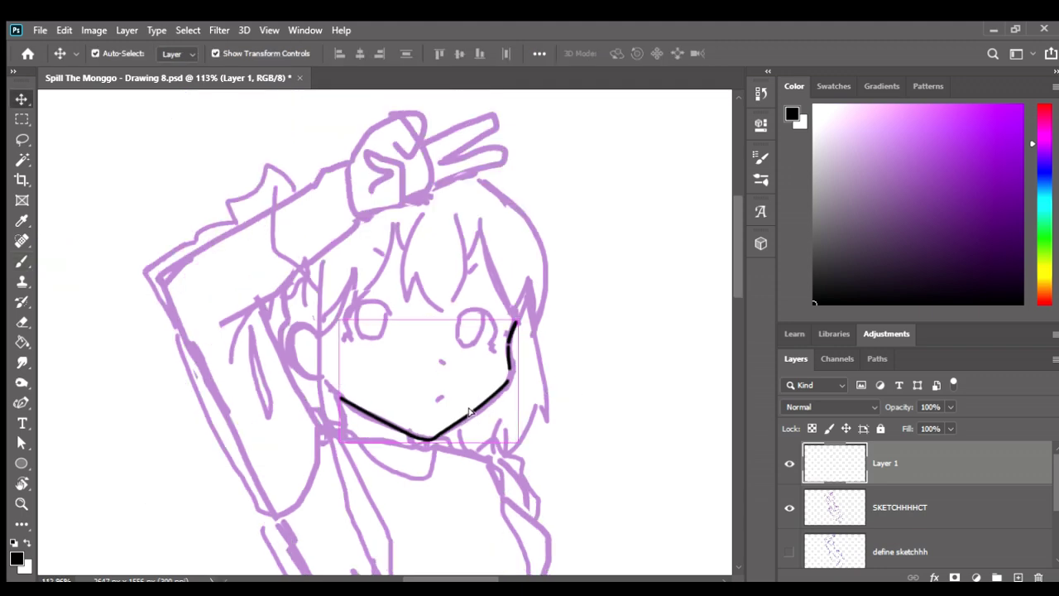
pyautogui.press('Right')
pyautogui.press('Right')
pyautogui.press('Right')
pyautogui.scroll(2, 469, 411)
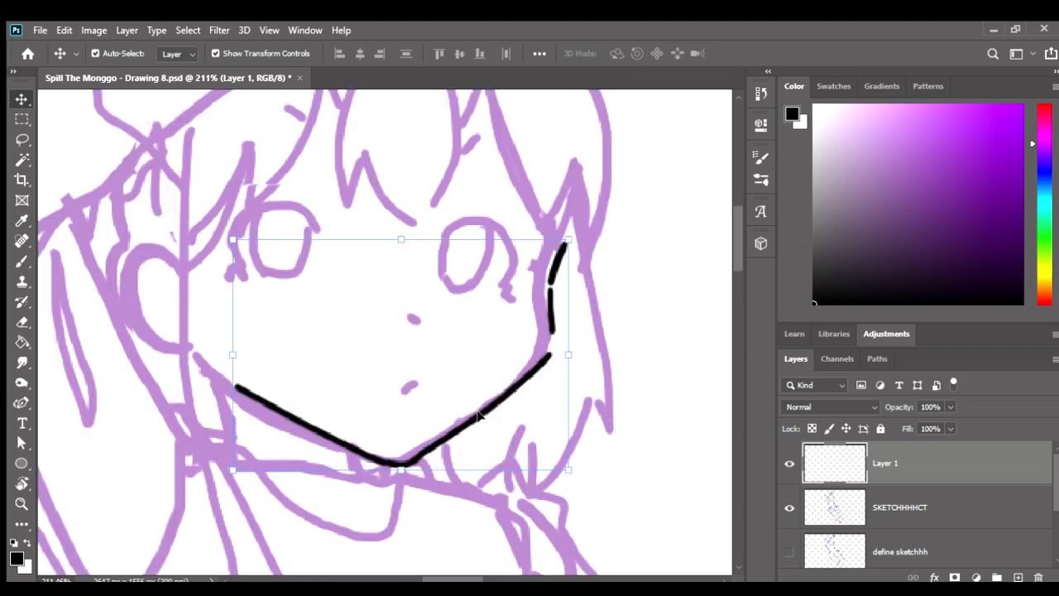
pyautogui.moveTo(487, 404); pyautogui.dragTo(477, 404)
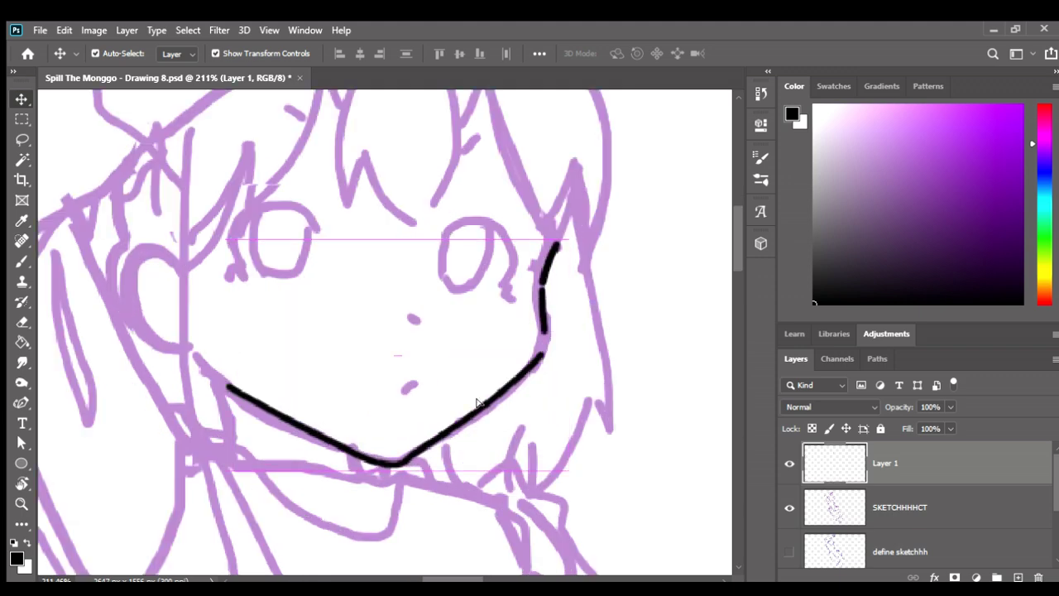
pyautogui.hotkey('ctrl', 's')
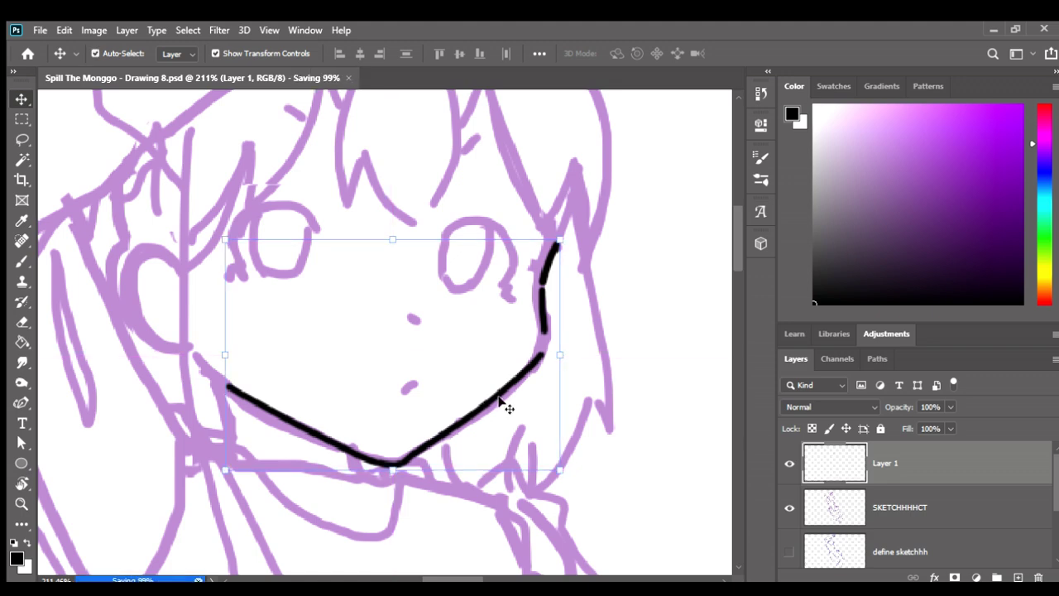
pyautogui.press('b')
pyautogui.scroll(-2, 539, 397)
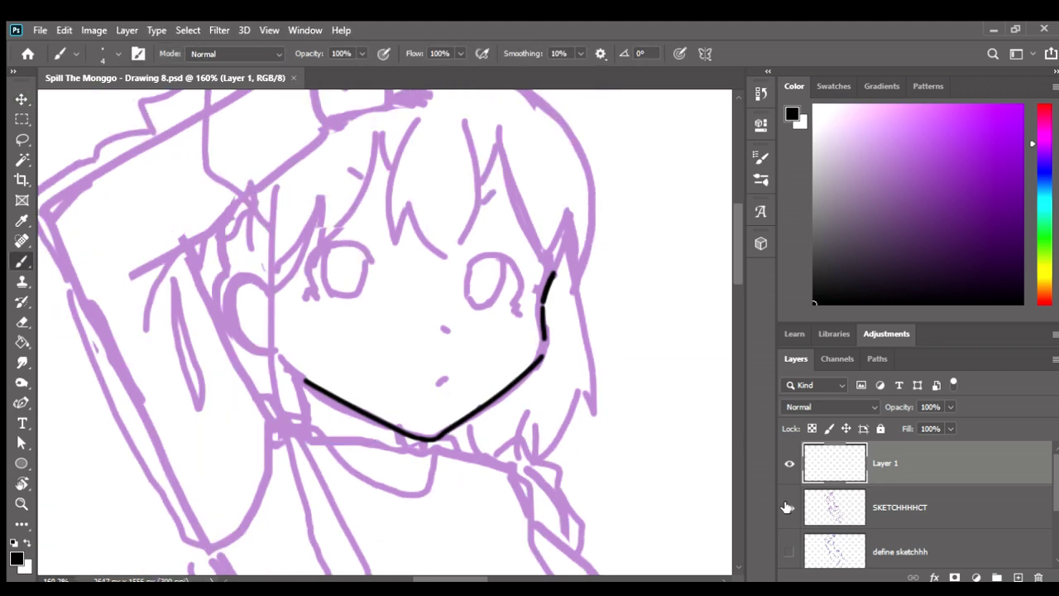
# Toggle the purple sketch's visibility and try first strokes along the left side of the face
pyautogui.click(786, 507)
pyautogui.scroll(-1, 669, 423)
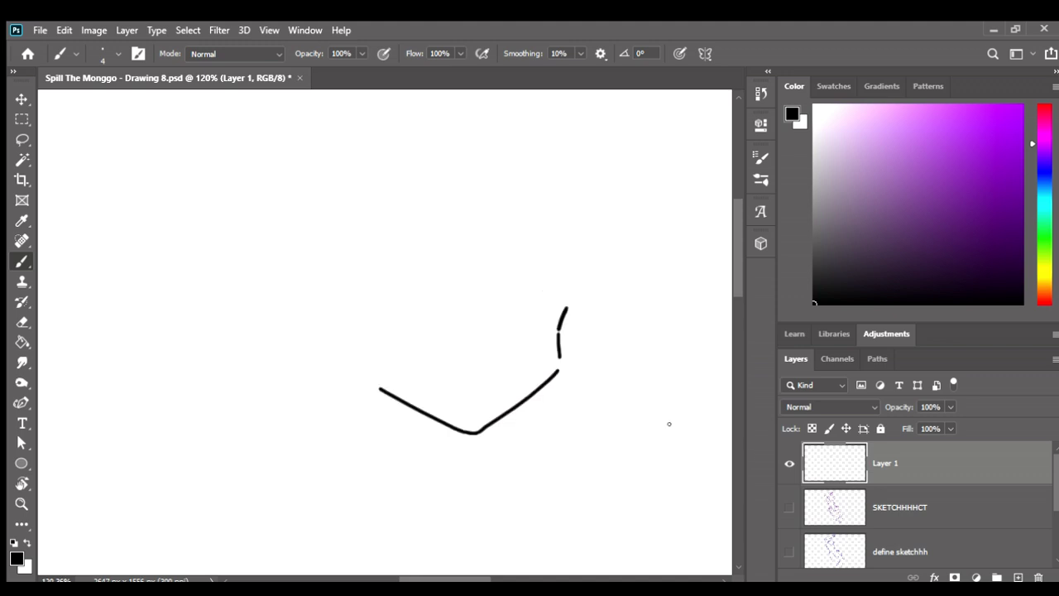
pyautogui.click(790, 506)
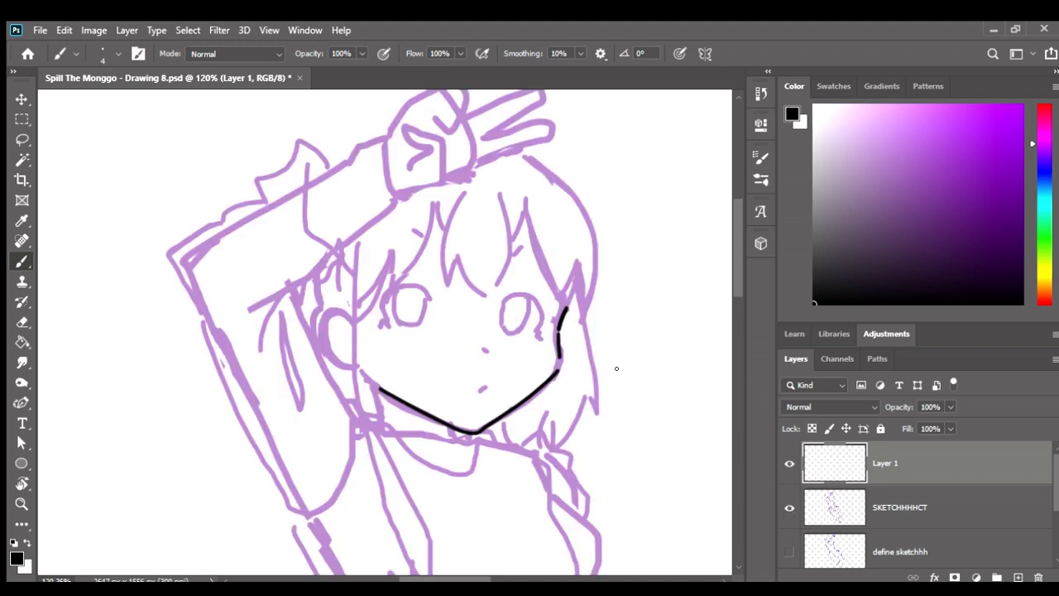
pyautogui.scroll(2, 406, 390)
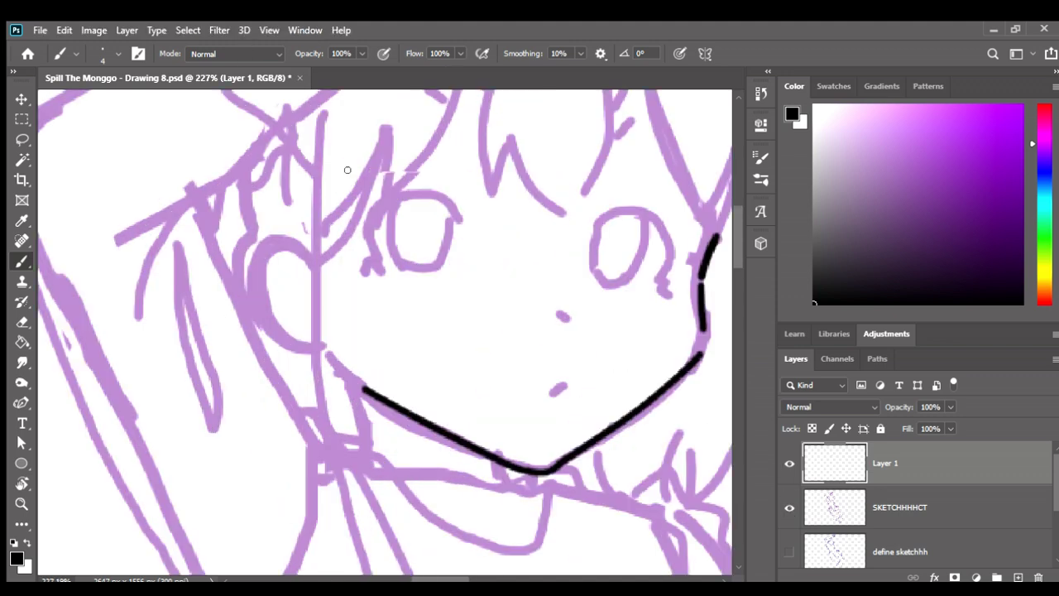
pyautogui.moveTo(346, 143); pyautogui.dragTo(355, 431)
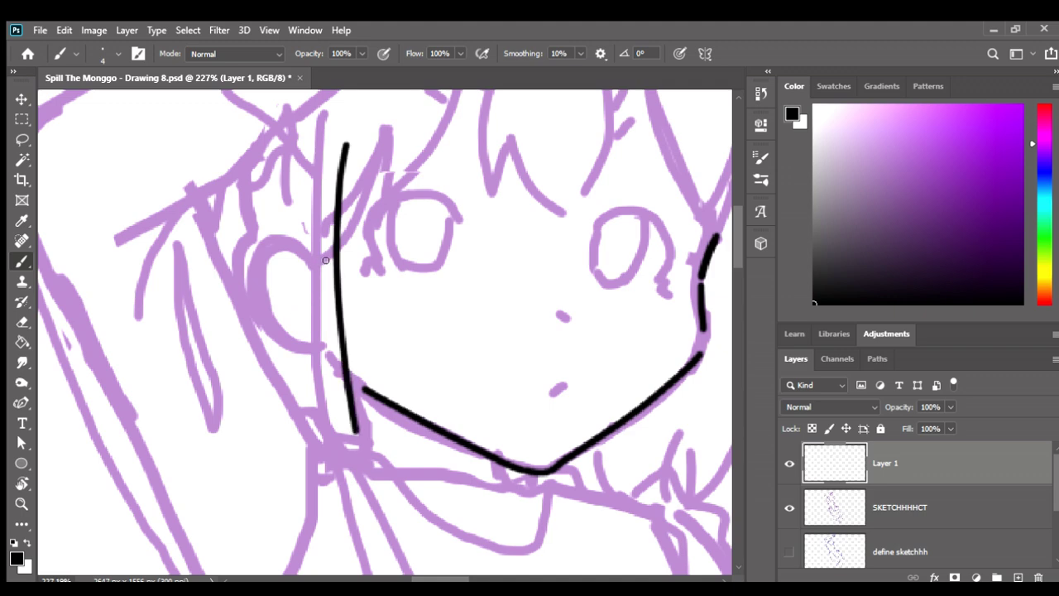
pyautogui.hotkey('ctrl', 'z')
pyautogui.moveTo(324, 251)
pyautogui.mouseDown()
pyautogui.moveTo(278, 258)
pyautogui.moveTo(283, 294)
pyautogui.mouseUp()
pyautogui.hotkey('ctrl', 'z')
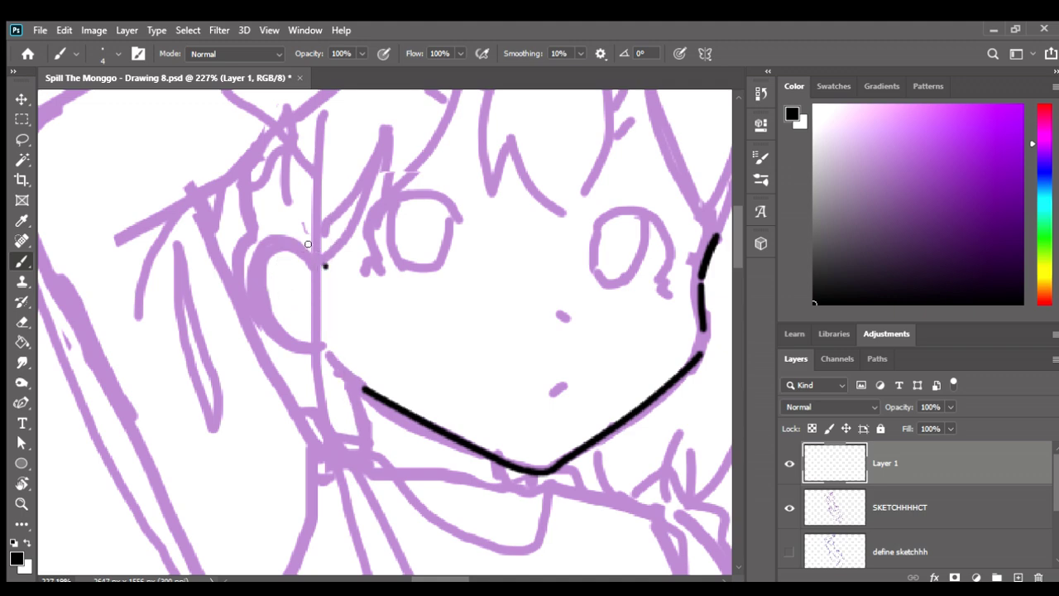
# Ink a C-shaped left ear curve, redrawing until it joins toward the jaw
pyautogui.moveTo(325, 265); pyautogui.dragTo(324, 346)
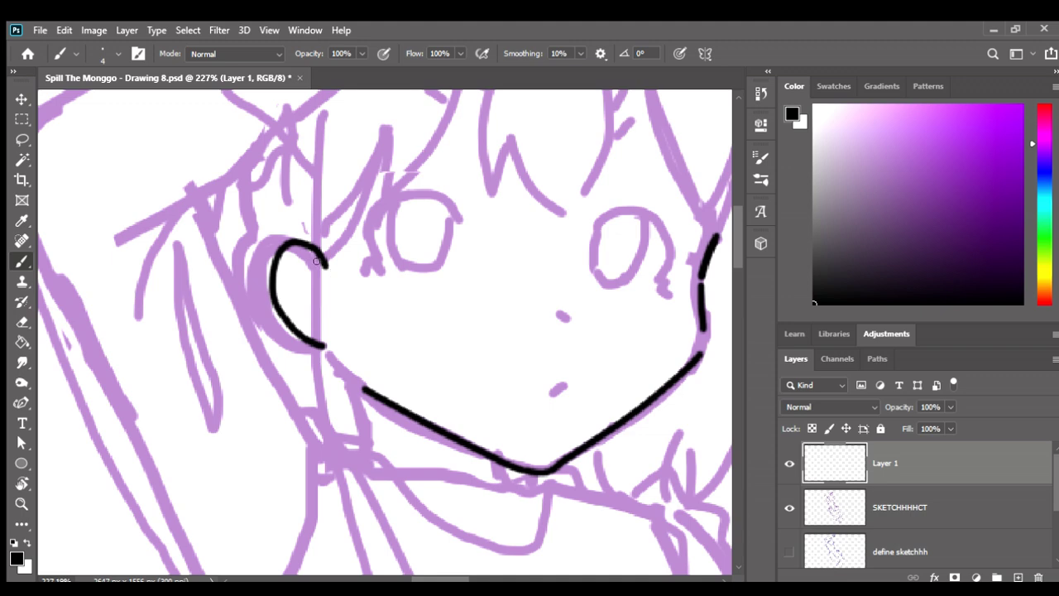
pyautogui.hotkey('ctrl', 'z')
pyautogui.moveTo(320, 261)
pyautogui.mouseDown()
pyautogui.moveTo(267, 277)
pyautogui.moveTo(294, 338)
pyautogui.moveTo(322, 345)
pyautogui.mouseUp()
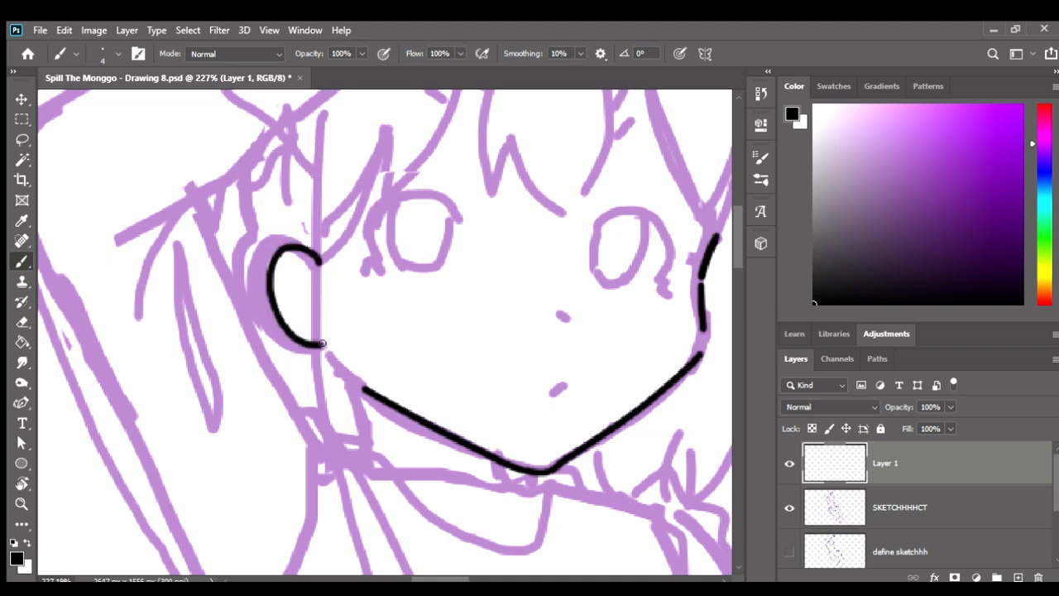
pyautogui.hotkey('ctrl', 'z')
pyautogui.moveTo(323, 271)
pyautogui.mouseDown()
pyautogui.moveTo(286, 242)
pyautogui.moveTo(260, 302)
pyautogui.mouseUp()
pyautogui.hotkey('ctrl', 'z')
pyautogui.moveTo(322, 272)
pyautogui.mouseDown()
pyautogui.moveTo(263, 242)
pyautogui.moveTo(253, 282)
pyautogui.mouseUp()
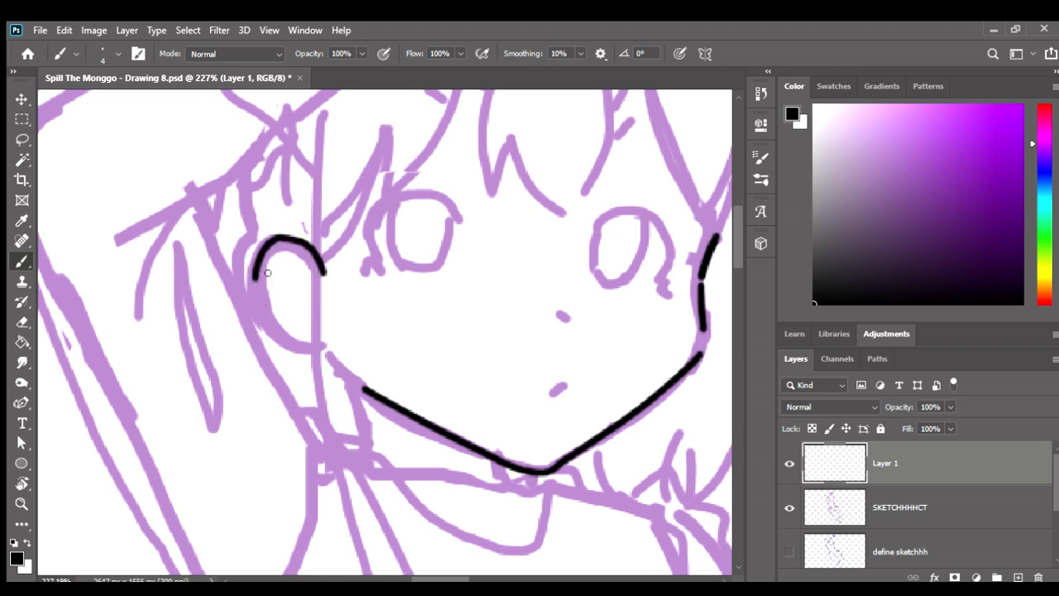
pyautogui.hotkey('ctrl', 'z')
pyautogui.moveTo(326, 270)
pyautogui.mouseDown()
pyautogui.moveTo(290, 244)
pyautogui.moveTo(255, 283)
pyautogui.mouseUp()
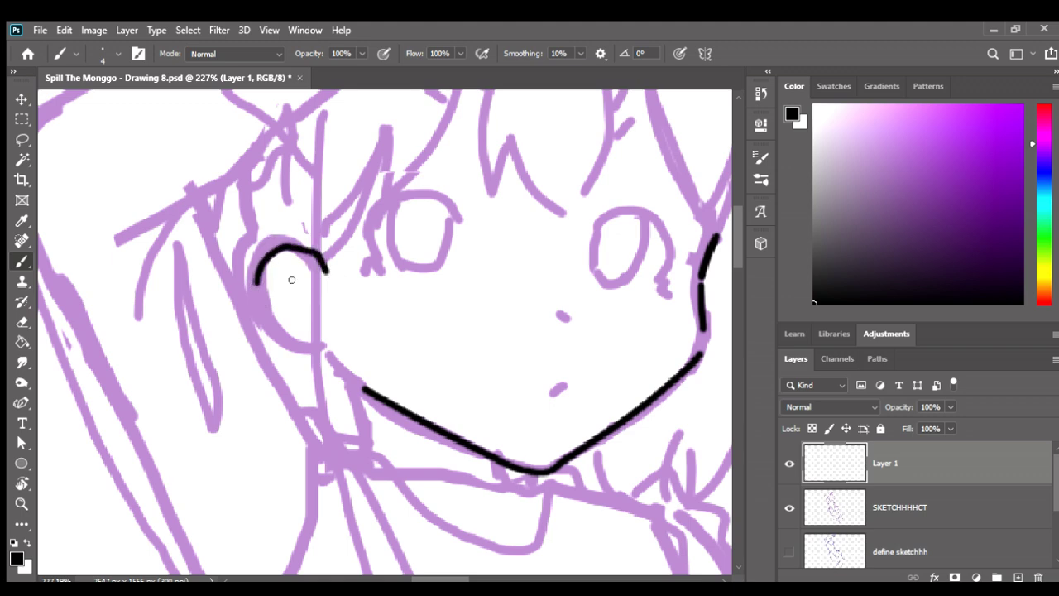
pyautogui.hotkey('ctrl', 'z')
pyautogui.moveTo(327, 271)
pyautogui.mouseDown()
pyautogui.moveTo(286, 240)
pyautogui.moveTo(252, 282)
pyautogui.moveTo(271, 333)
pyautogui.moveTo(321, 343)
pyautogui.moveTo(357, 383)
pyautogui.mouseUp()
pyautogui.hotkey('ctrl', 'z')
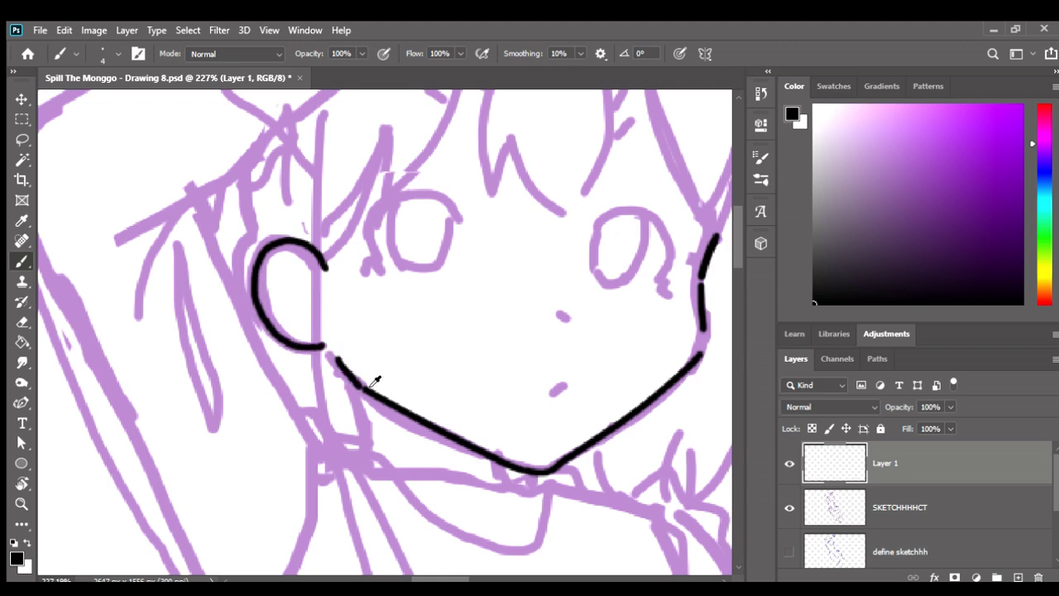
pyautogui.scroll(-3, 358, 385)
# Ink the neck's left side and a U-shaped collar curve under the chin
pyautogui.moveTo(338, 331); pyautogui.dragTo(347, 366)
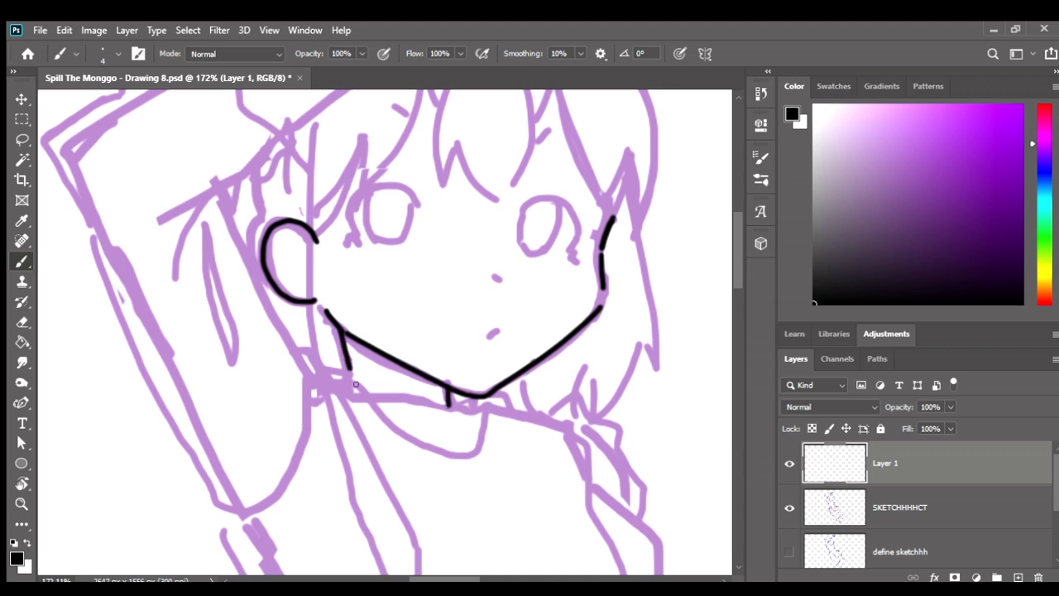
pyautogui.moveTo(330, 371)
pyautogui.mouseDown()
pyautogui.moveTo(346, 369)
pyautogui.moveTo(413, 445)
pyautogui.moveTo(457, 454)
pyautogui.moveTo(476, 407)
pyautogui.mouseUp()
pyautogui.hotkey('ctrl', 'z')
pyautogui.hotkey('ctrl', 'z')
pyautogui.hotkey('ctrl', 'z')
pyautogui.hotkey('ctrl', 'shift', 'z')
pyautogui.hotkey('ctrl', 'z')
pyautogui.moveTo(354, 383)
pyautogui.mouseDown()
pyautogui.moveTo(442, 453)
pyautogui.moveTo(472, 439)
pyautogui.moveTo(476, 402)
pyautogui.moveTo(464, 397)
pyautogui.moveTo(466, 408)
pyautogui.mouseUp()
# Zoom out and pan to review the inked face against the whole figure
pyautogui.scroll(-1, 515, 376)
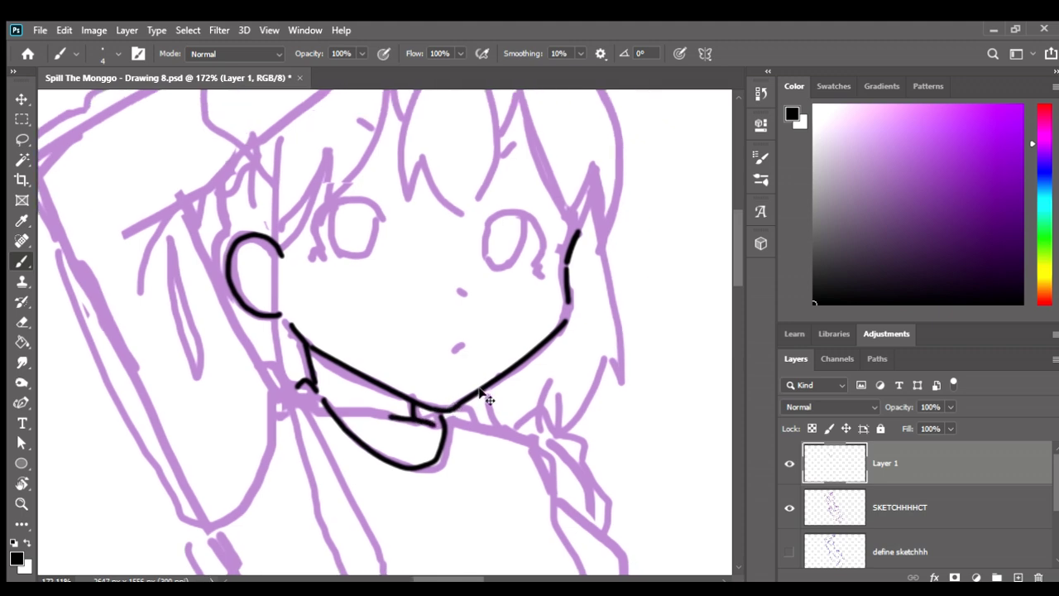
pyautogui.hotkey('ctrl', 'z')
pyautogui.scroll(-2, 453, 400)
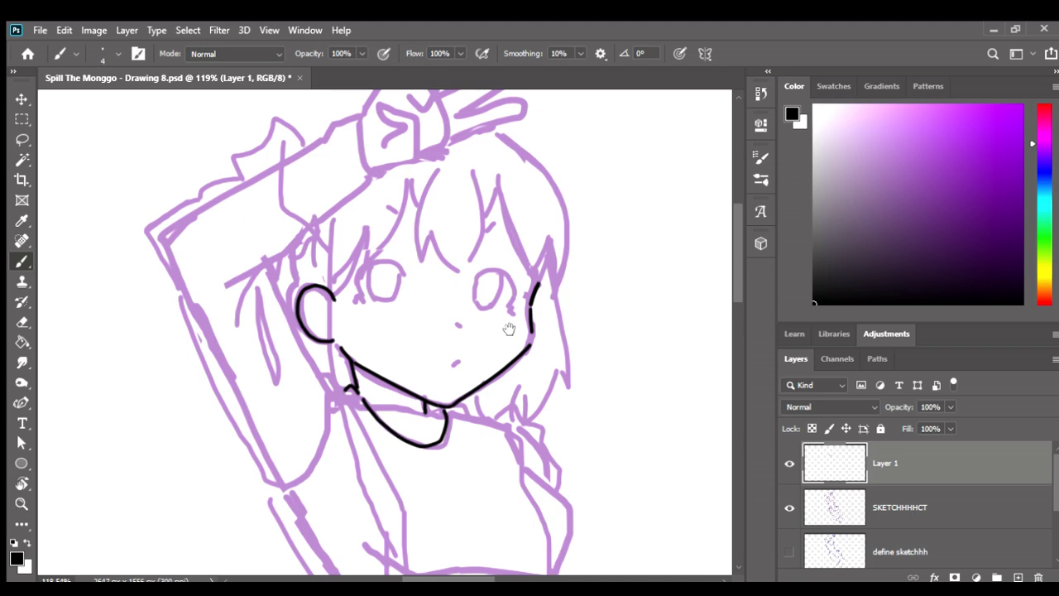
pyautogui.moveTo(509, 328); pyautogui.dragTo(501, 169)
pyautogui.scroll(-2, 500, 169)
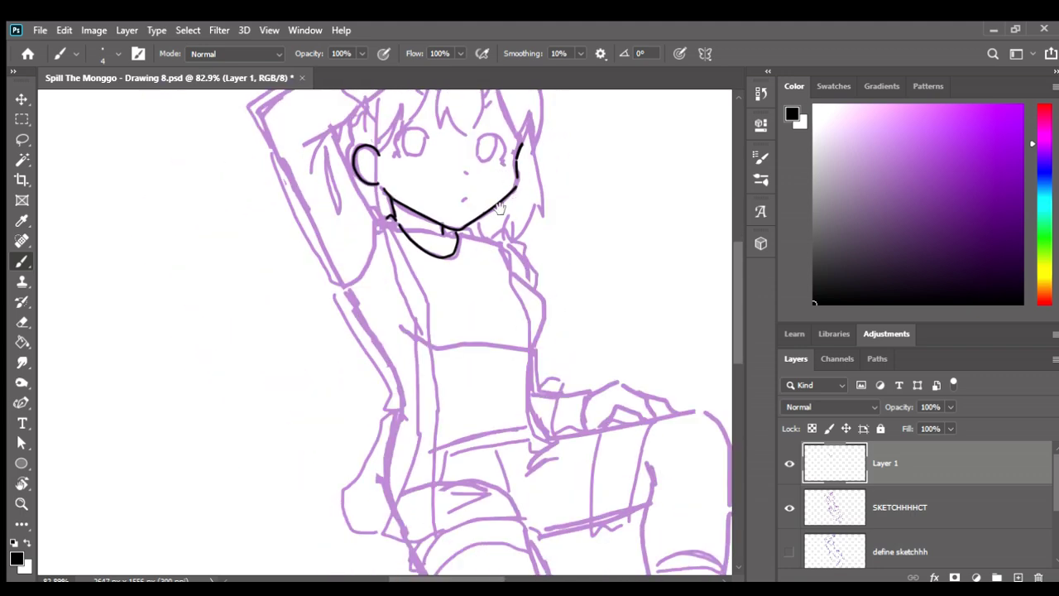
pyautogui.scroll(-1, 501, 207)
pyautogui.scroll(-1, 563, 314)
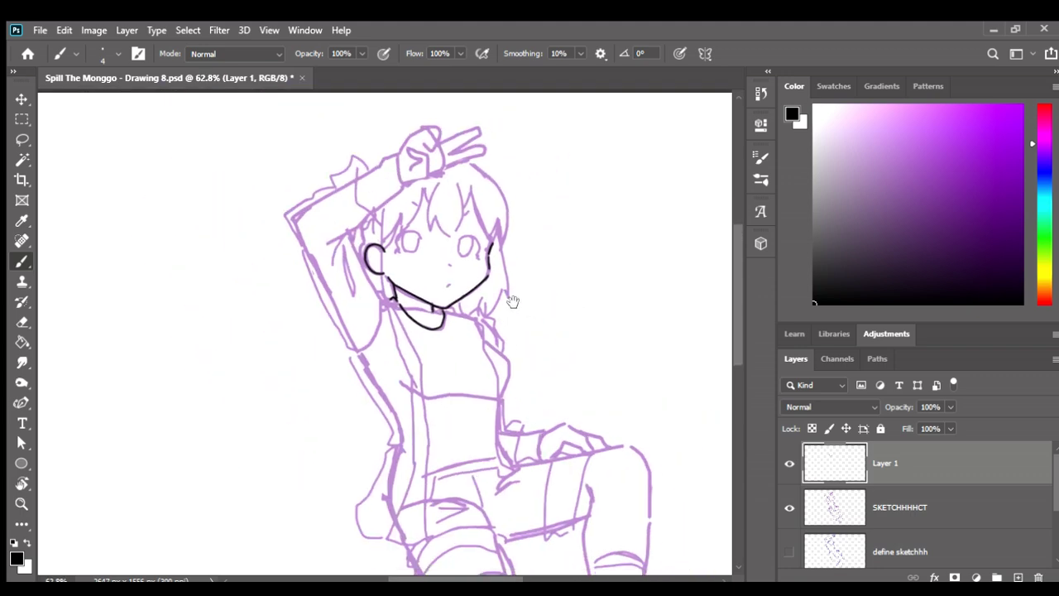
pyautogui.moveTo(512, 301); pyautogui.dragTo(474, 284)
pyautogui.scroll(2, 443, 167)
pyautogui.scroll(1, 425, 421)
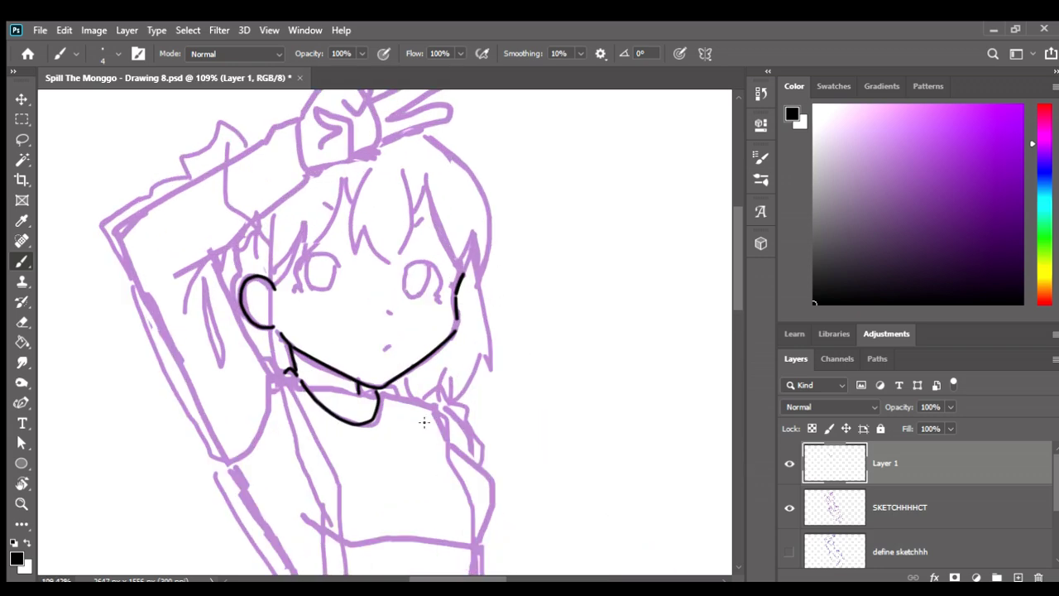
pyautogui.scroll(-1, 425, 420)
pyautogui.scroll(-2, 283, 303)
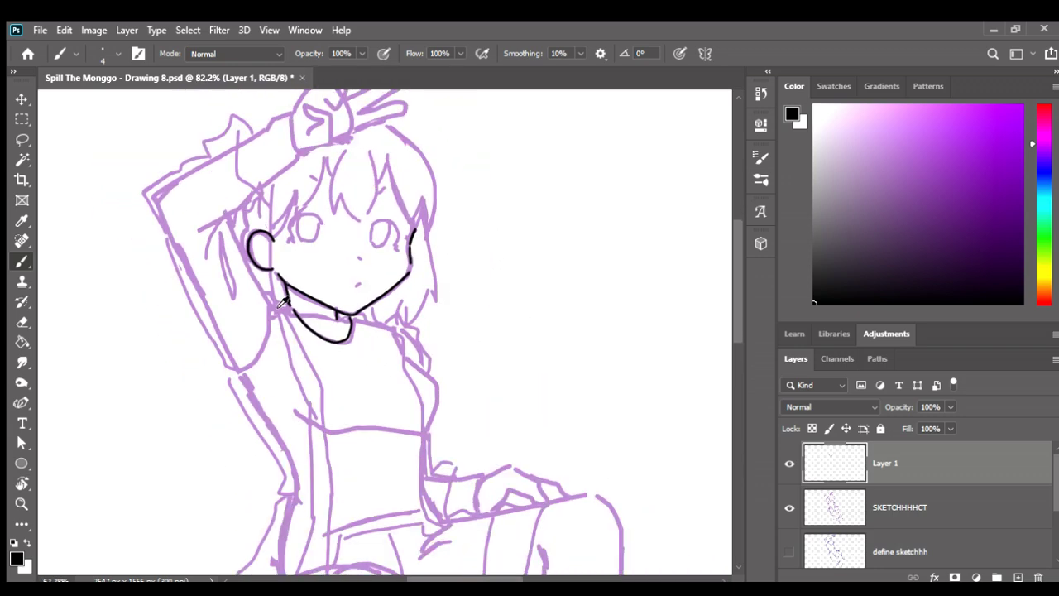
pyautogui.scroll(-3, 438, 301)
pyautogui.scroll(-1, 446, 220)
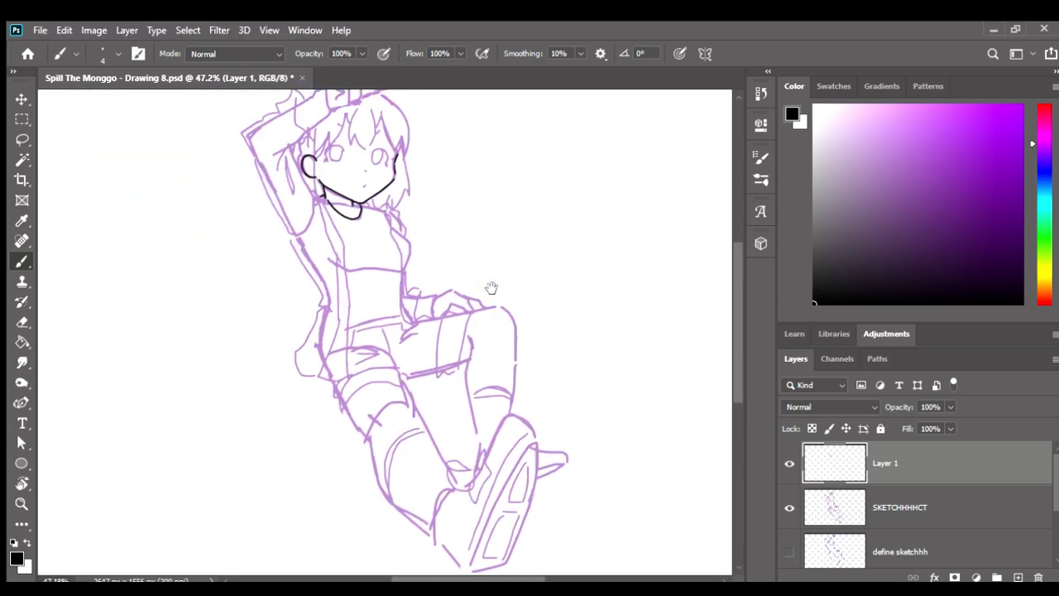
pyautogui.scroll(1, 446, 240)
pyautogui.scroll(2, 299, 203)
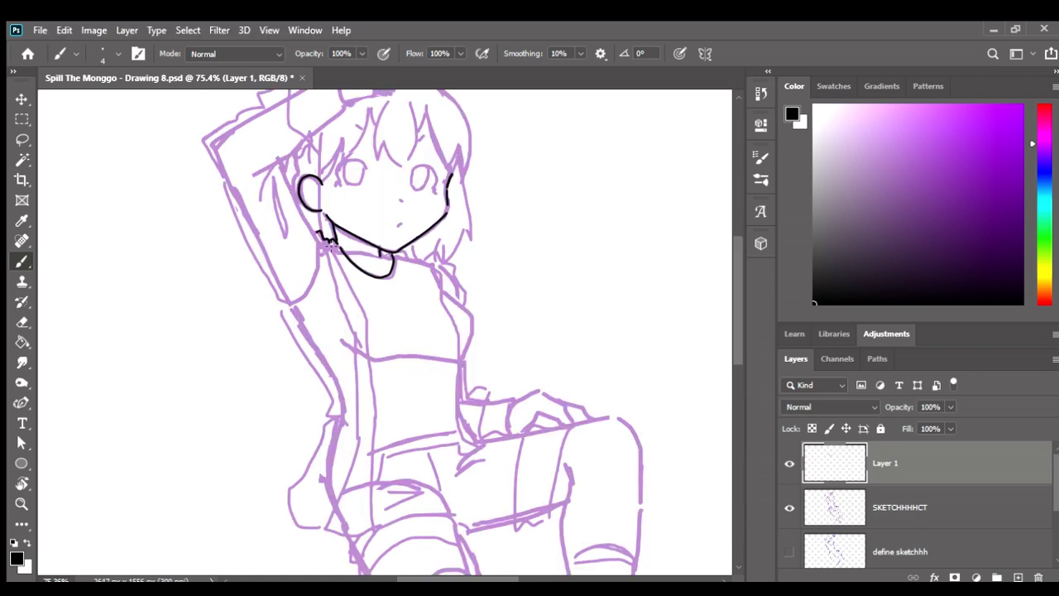
# Ink the first black line down the jacket's left front edge from the neck, retrying strokes
pyautogui.moveTo(337, 286); pyautogui.dragTo(351, 324)
pyautogui.hotkey('ctrl', 'z')
pyautogui.moveTo(325, 242)
pyautogui.mouseDown()
pyautogui.moveTo(365, 314)
pyautogui.moveTo(374, 289)
pyautogui.moveTo(356, 400)
pyautogui.mouseUp()
pyautogui.scroll(1, 340, 303)
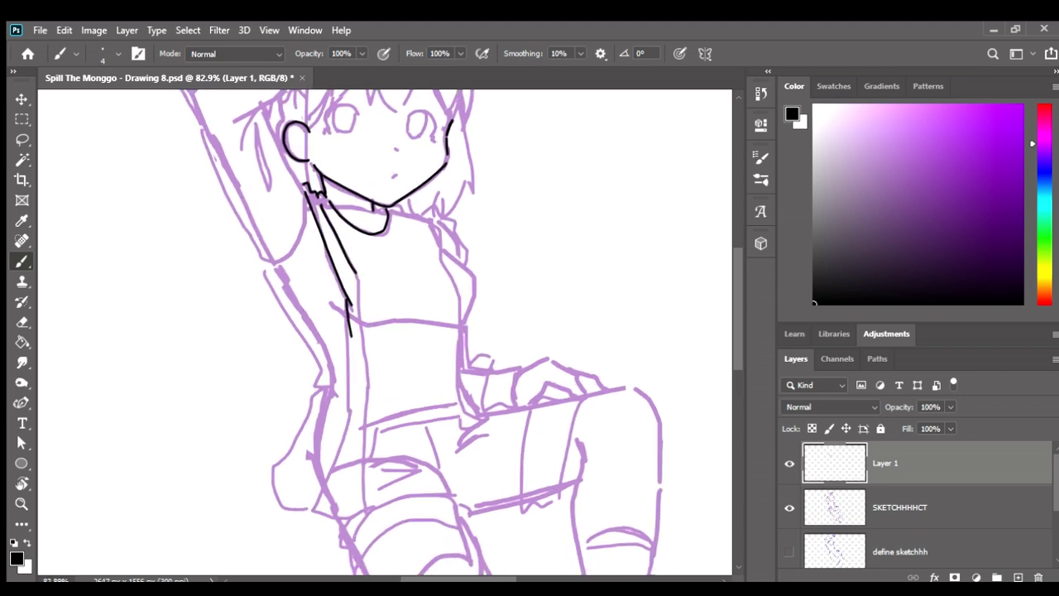
pyautogui.hotkey('ctrl', 'z')
pyautogui.moveTo(344, 301); pyautogui.dragTo(356, 400)
pyautogui.hotkey('ctrl', 'z')
pyautogui.moveTo(347, 299); pyautogui.dragTo(348, 410)
# Add a second parallel line beside the left edge, running straight down to the jacket hem
pyautogui.moveTo(357, 281); pyautogui.dragTo(365, 364)
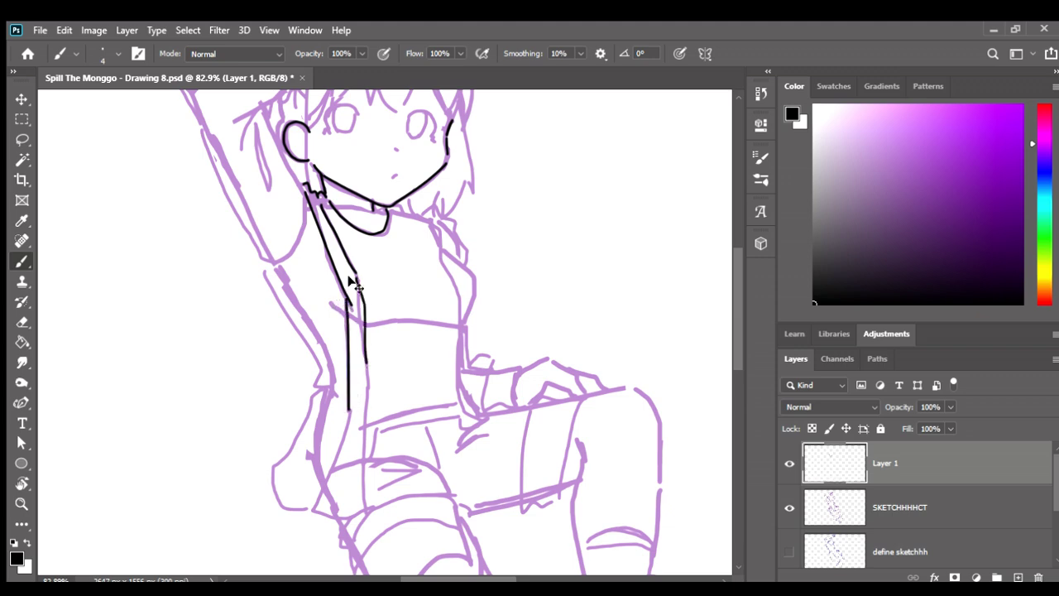
pyautogui.hotkey('ctrl', 'z')
pyautogui.moveTo(359, 301)
pyautogui.mouseDown()
pyautogui.moveTo(368, 370)
pyautogui.moveTo(348, 329)
pyautogui.moveTo(314, 442)
pyautogui.mouseUp()
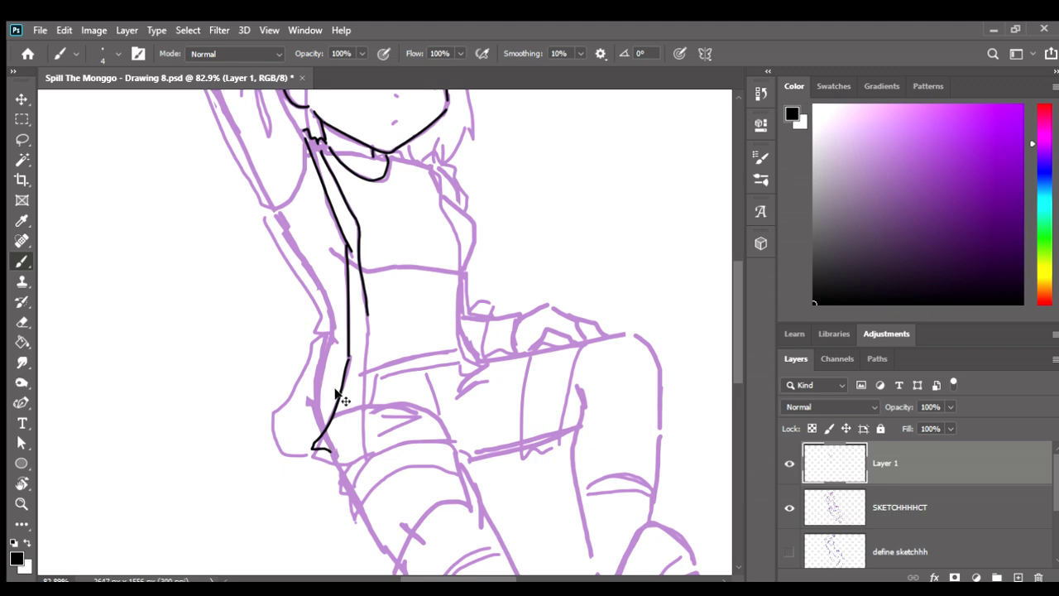
pyautogui.hotkey('ctrl', 'z')
pyautogui.moveTo(349, 357)
pyautogui.mouseDown()
pyautogui.moveTo(315, 446)
pyautogui.moveTo(338, 465)
pyautogui.mouseUp()
pyautogui.moveTo(356, 423)
pyautogui.mouseDown()
pyautogui.moveTo(369, 345)
pyautogui.moveTo(349, 438)
pyautogui.mouseUp()
pyautogui.hotkey('ctrl', 'z')
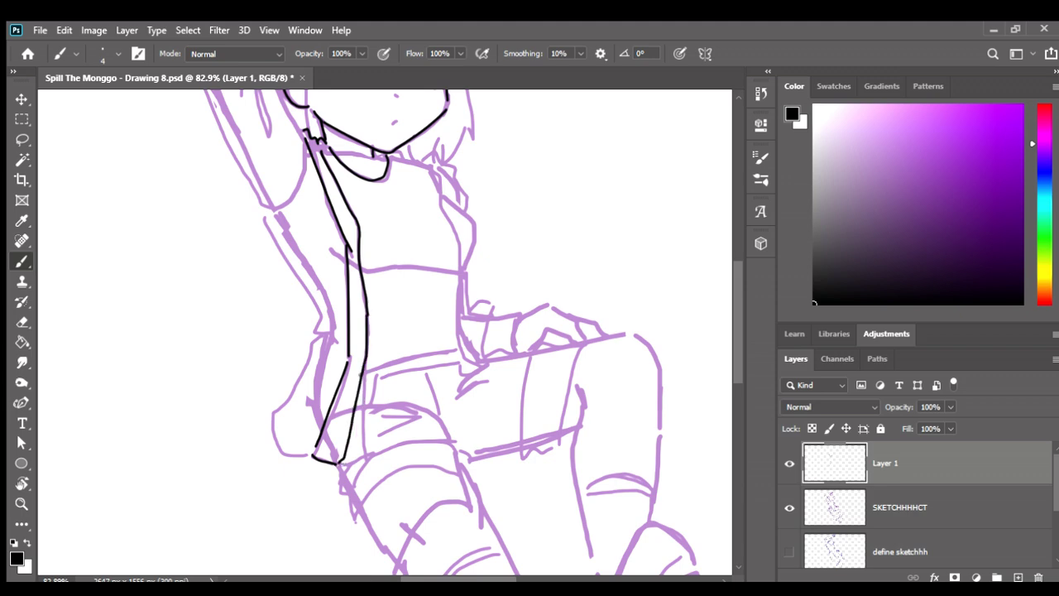
pyautogui.scroll(2, 428, 157)
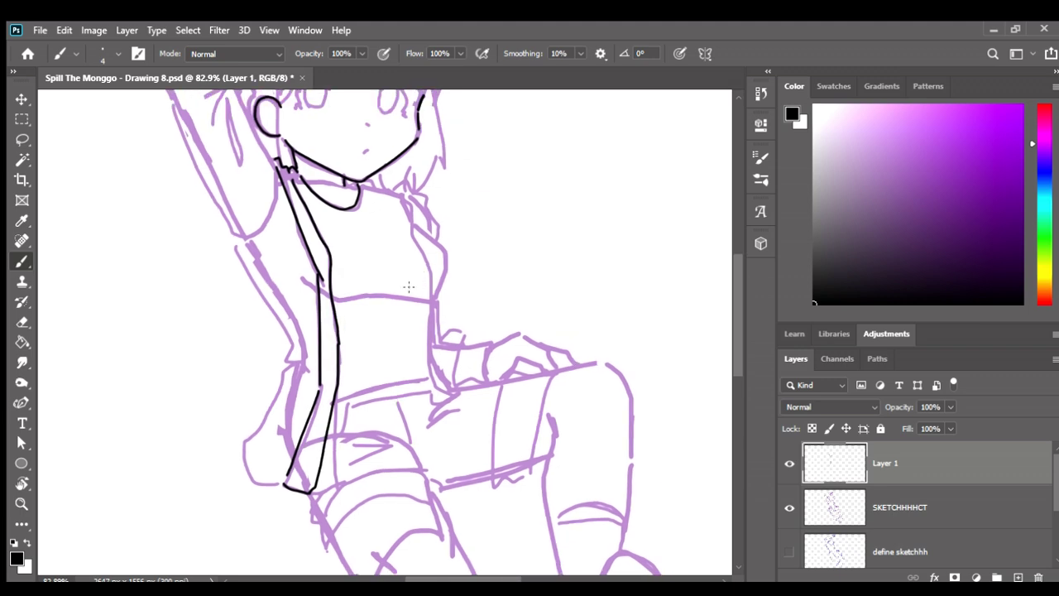
pyautogui.scroll(1, 330, 291)
# Ink the shirt's black waist line across the hem, extending it to the right
pyautogui.moveTo(329, 291); pyautogui.dragTo(453, 291)
pyautogui.moveTo(389, 285); pyautogui.dragTo(470, 300)
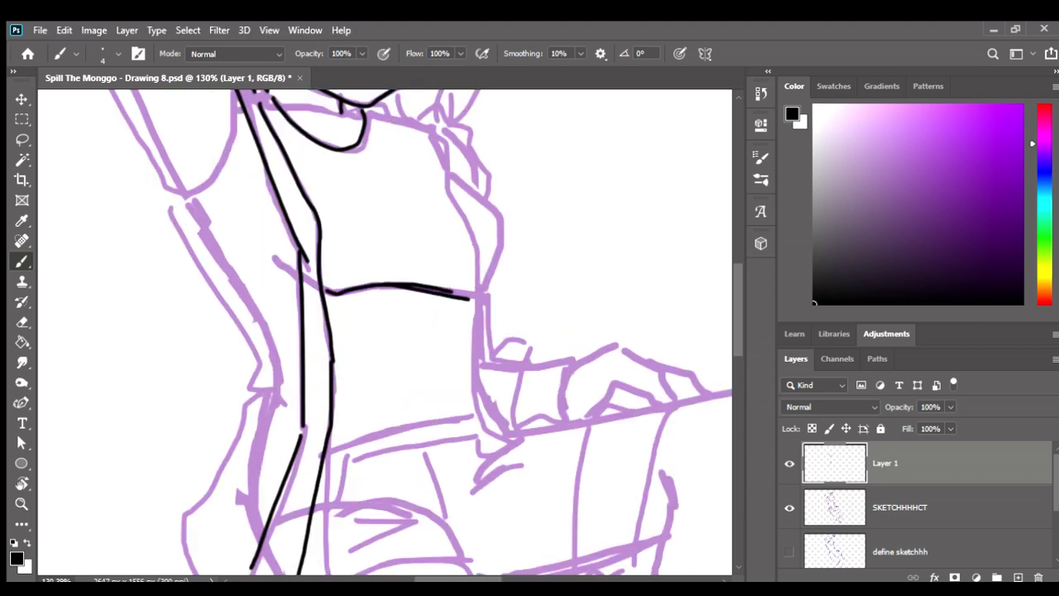
pyautogui.scroll(2, 434, 326)
pyautogui.scroll(-2, 381, 225)
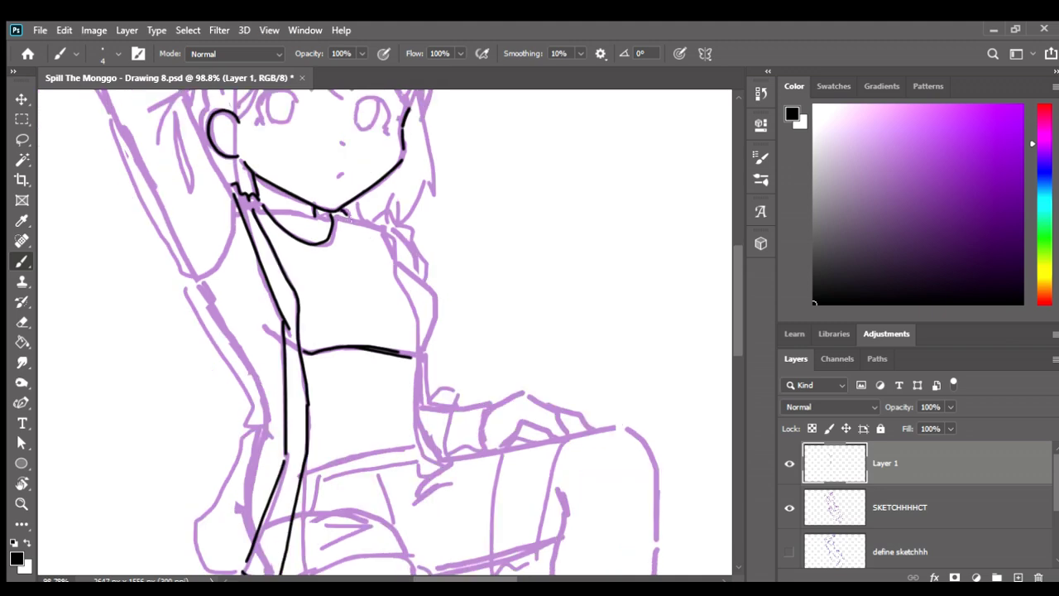
# Ink the right collar line and the right jacket edge down from the collar
pyautogui.moveTo(356, 211)
pyautogui.mouseDown()
pyautogui.moveTo(374, 219)
pyautogui.moveTo(392, 263)
pyautogui.mouseUp()
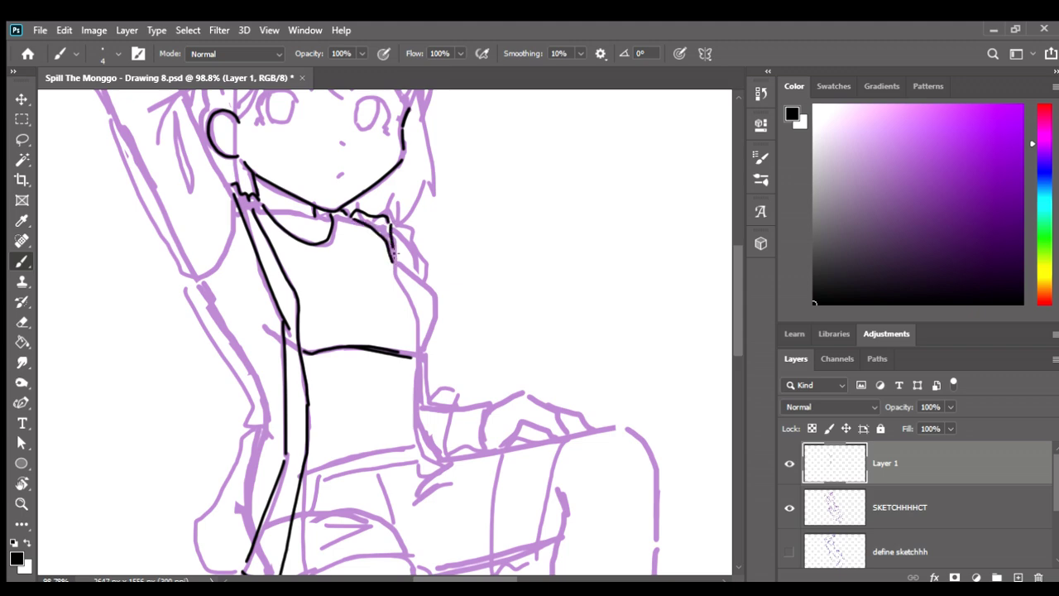
pyautogui.moveTo(389, 224)
pyautogui.mouseDown()
pyautogui.moveTo(414, 306)
pyautogui.moveTo(425, 439)
pyautogui.mouseUp()
pyautogui.hotkey('ctrl', 'z')
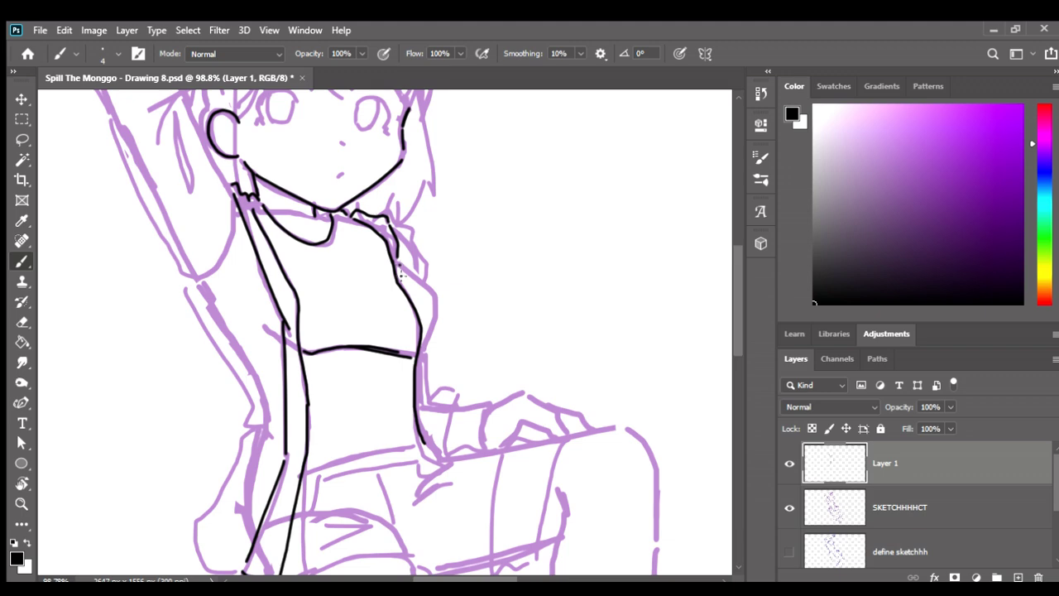
pyautogui.moveTo(397, 266); pyautogui.dragTo(425, 313)
pyautogui.moveTo(407, 267)
pyautogui.mouseDown()
pyautogui.moveTo(430, 303)
pyautogui.moveTo(422, 411)
pyautogui.mouseUp()
pyautogui.hotkey('ctrl', 'z')
# Ink a short right shoulder edge line for the jacket, redrawing it until it fits
pyautogui.scroll(2, 402, 257)
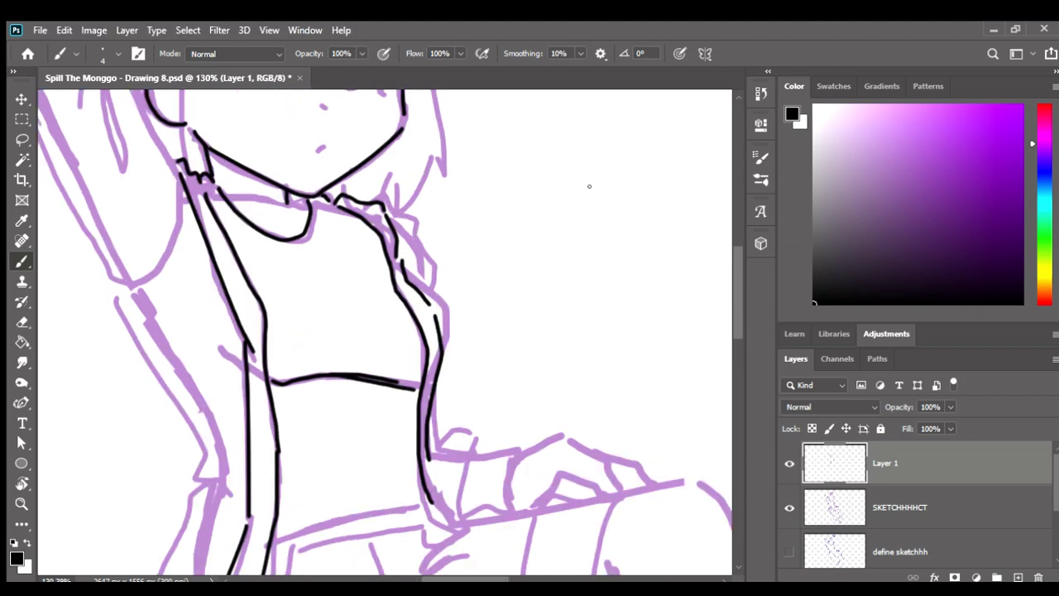
pyautogui.moveTo(408, 273)
pyautogui.mouseDown()
pyautogui.moveTo(447, 323)
pyautogui.moveTo(439, 340)
pyautogui.mouseUp()
pyautogui.hotkey('ctrl', 'z')
pyautogui.moveTo(405, 270)
pyautogui.mouseDown()
pyautogui.moveTo(443, 300)
pyautogui.moveTo(439, 345)
pyautogui.mouseUp()
pyautogui.hotkey('ctrl', 'z')
pyautogui.moveTo(407, 270)
pyautogui.mouseDown()
pyautogui.moveTo(447, 313)
pyautogui.moveTo(440, 339)
pyautogui.mouseUp()
pyautogui.moveTo(385, 208)
pyautogui.mouseDown()
pyautogui.moveTo(418, 234)
pyautogui.moveTo(408, 233)
pyautogui.moveTo(422, 275)
pyautogui.mouseUp()
pyautogui.hotkey('ctrl', 'z')
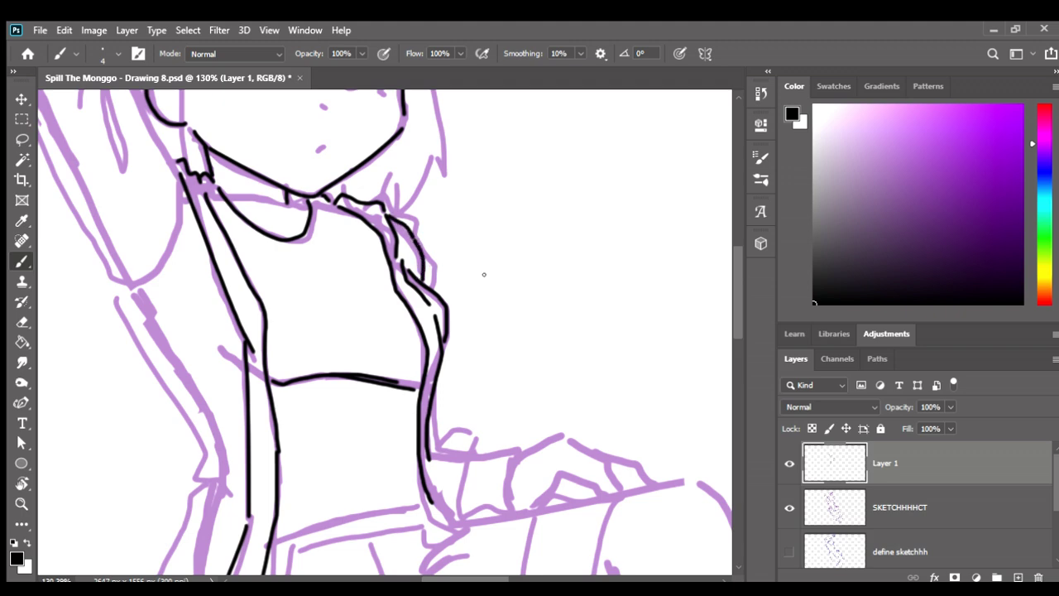
pyautogui.scroll(-3, 492, 279)
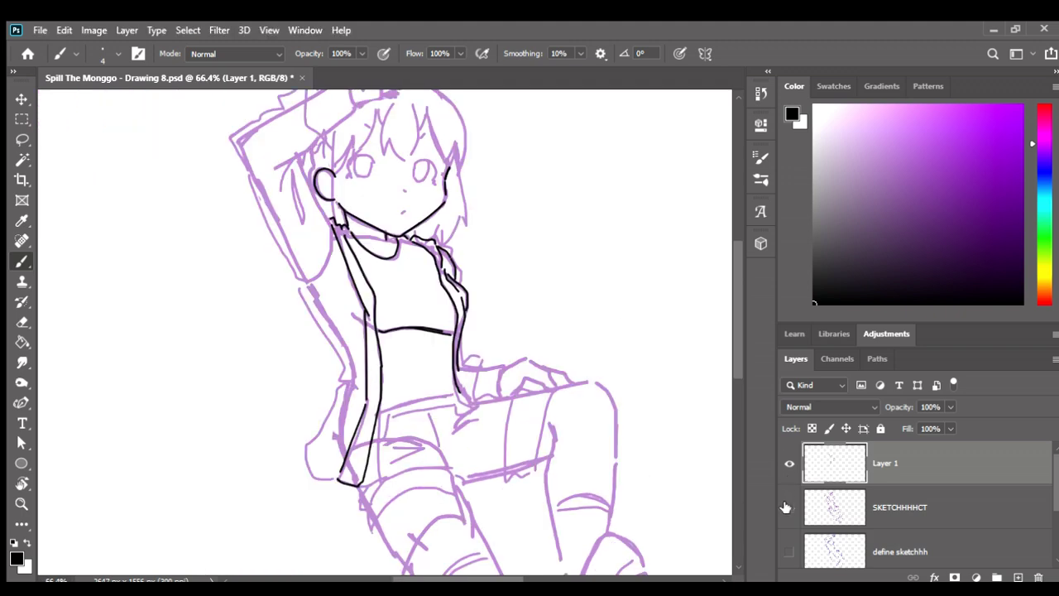
# Hide SKETCHHHHCT to review the lineart, then show it again, select it, and pan across the jacket
pyautogui.click(787, 506)
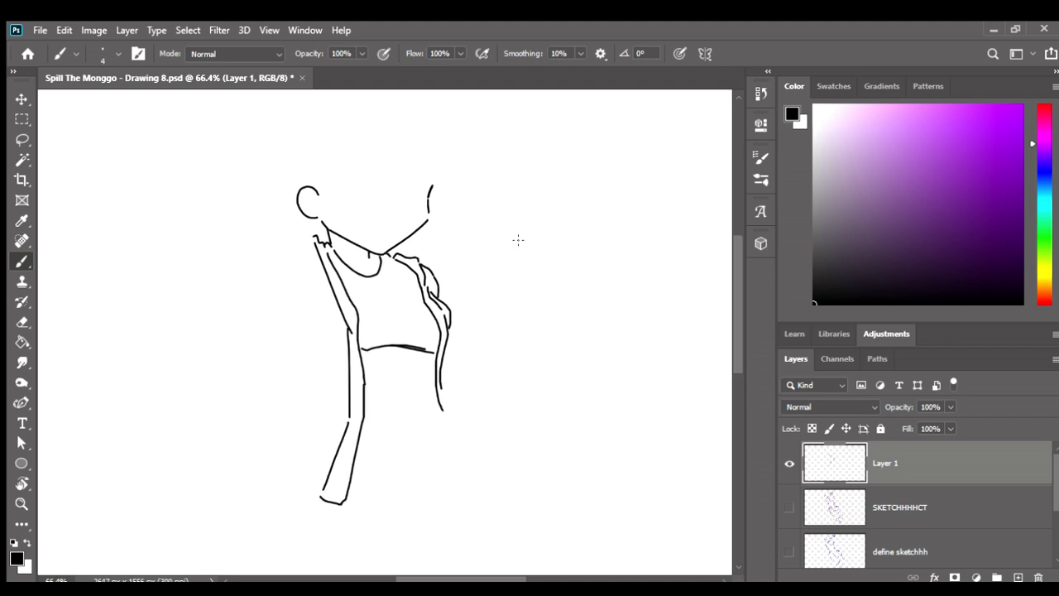
pyautogui.scroll(-1, 541, 253)
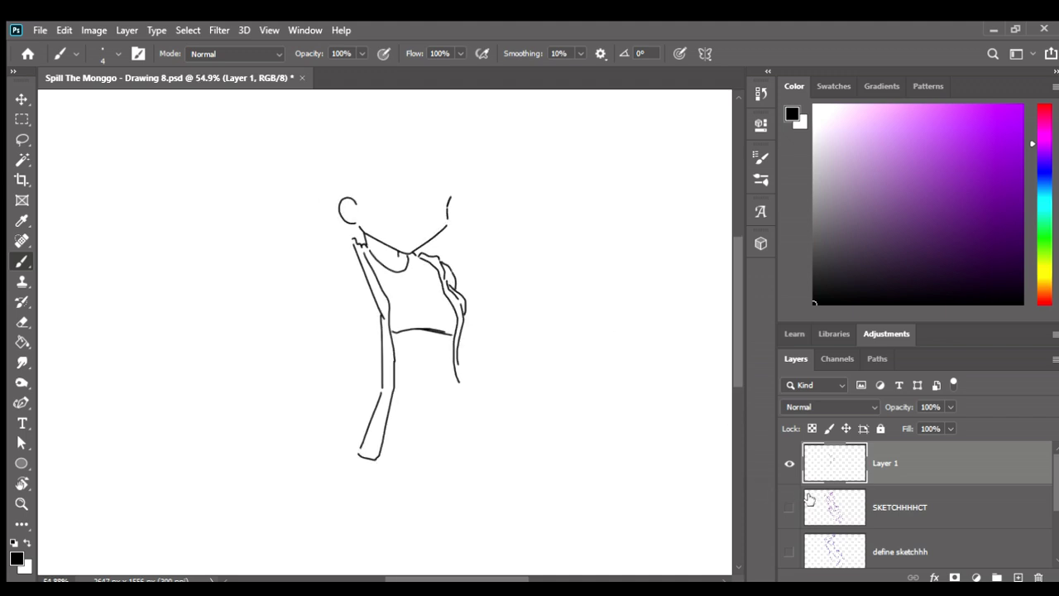
pyautogui.click(834, 506)
pyautogui.scroll(2, 462, 314)
pyautogui.click(788, 507)
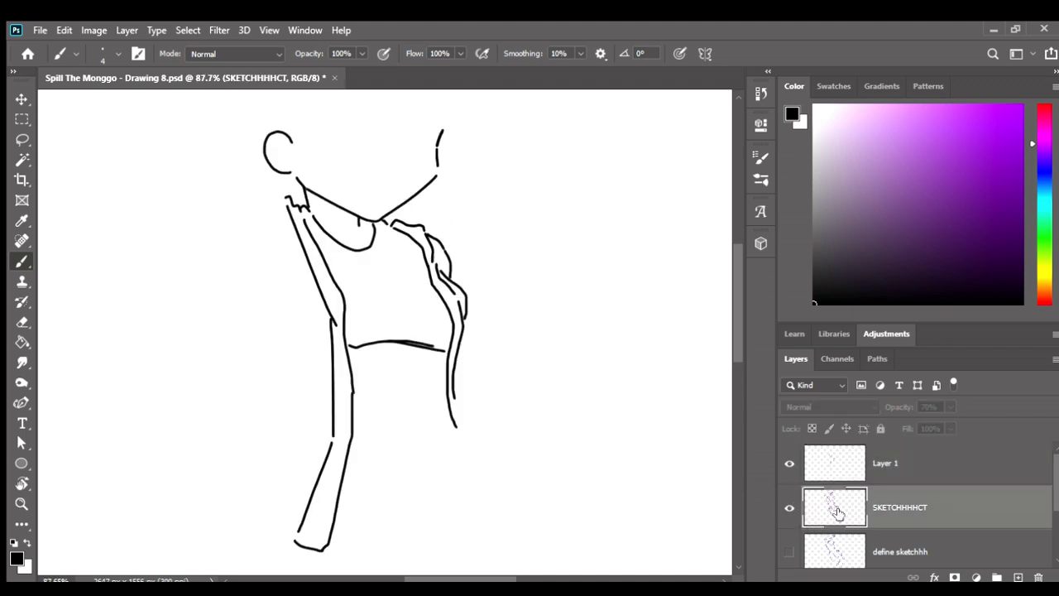
pyautogui.scroll(1, 441, 305)
pyautogui.moveTo(441, 305); pyautogui.dragTo(395, 331)
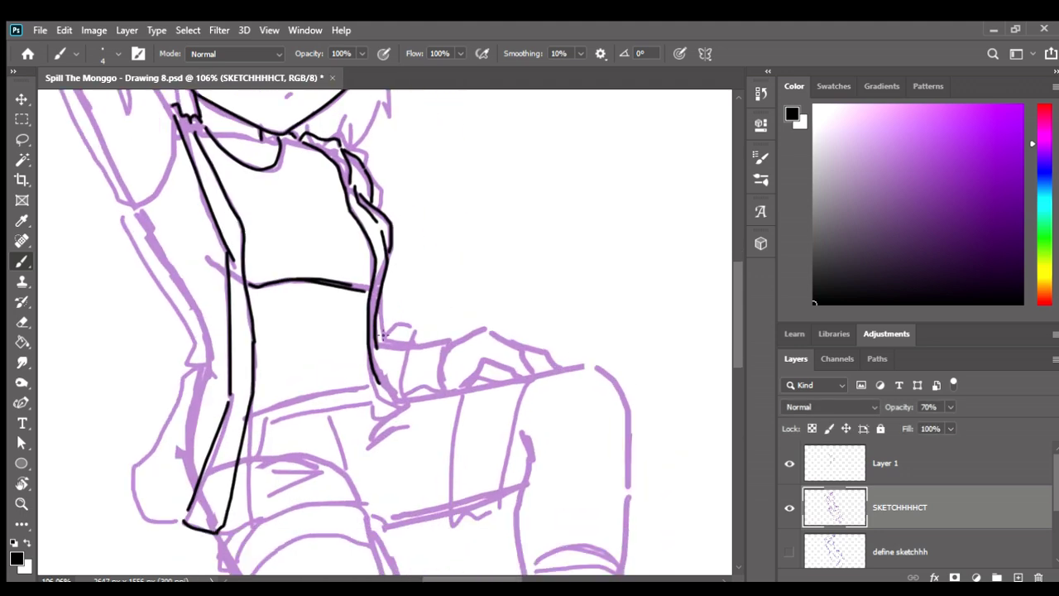
pyautogui.scroll(1, 376, 315)
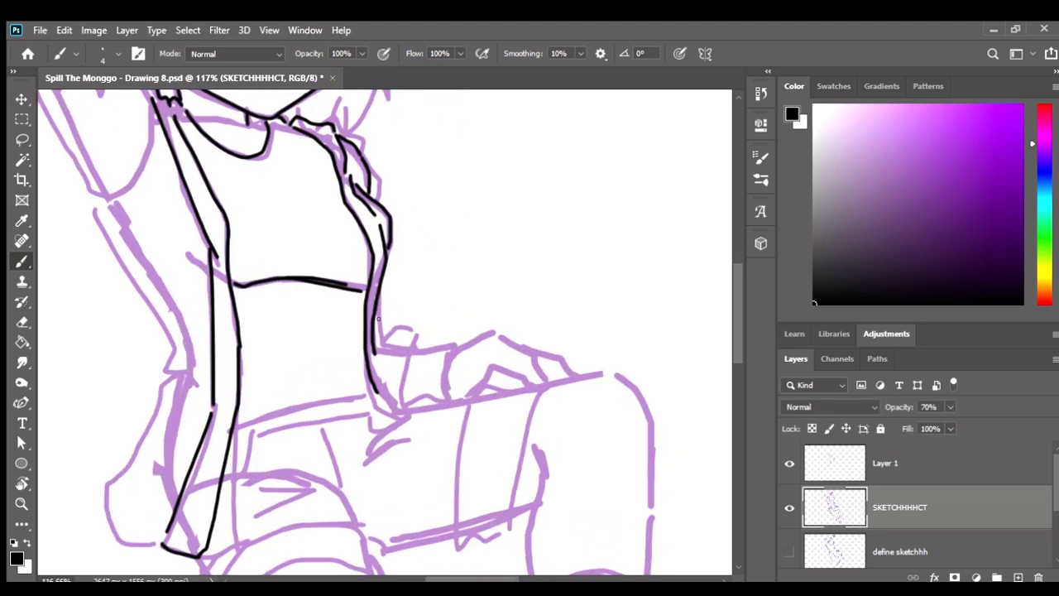